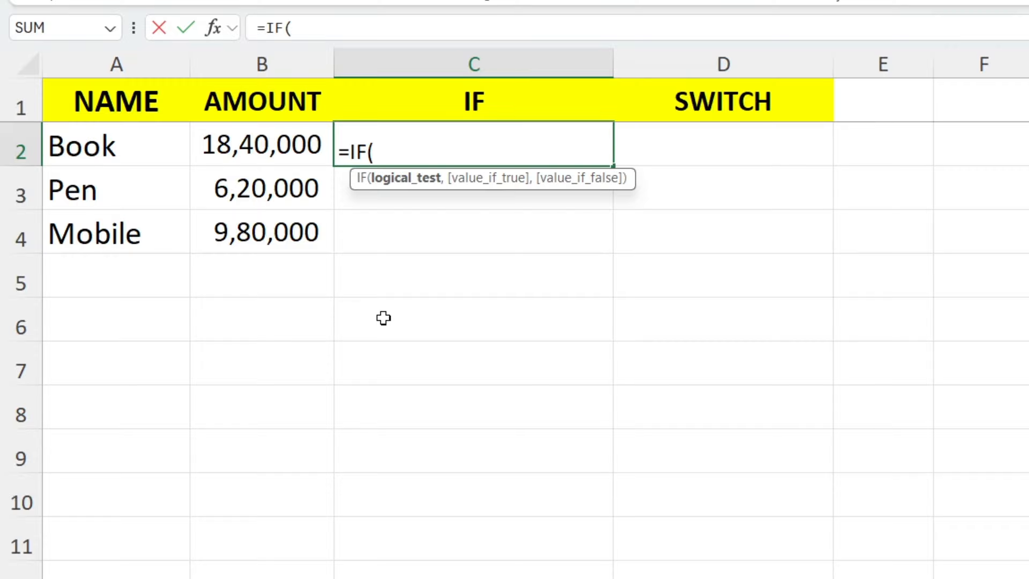
- Fill the IF formula in C2 with the test A2="book" and the true result "paper"
{"action": "left_click", "coordinate": [98, 151]}
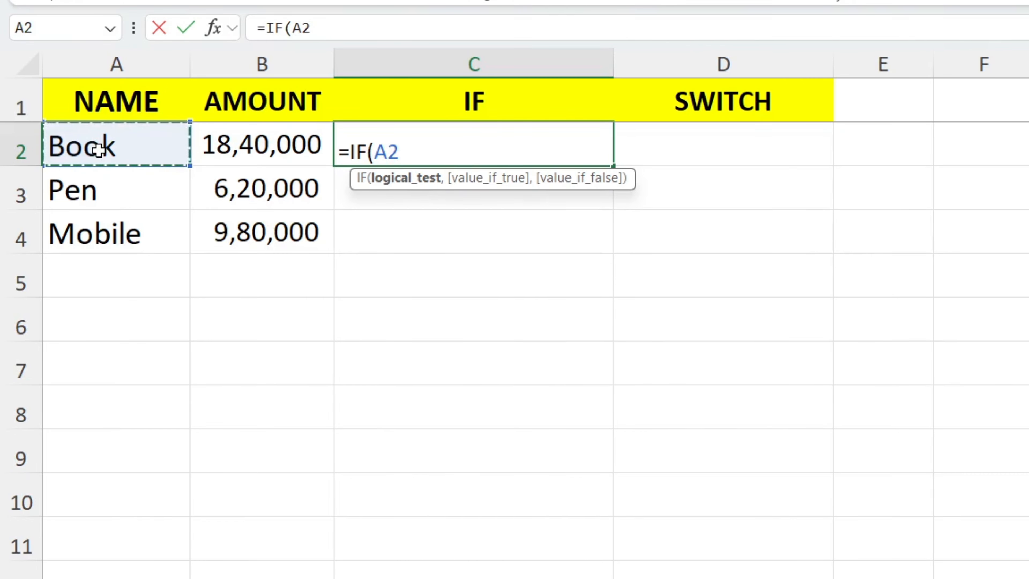
{"action": "type", "text": "="}
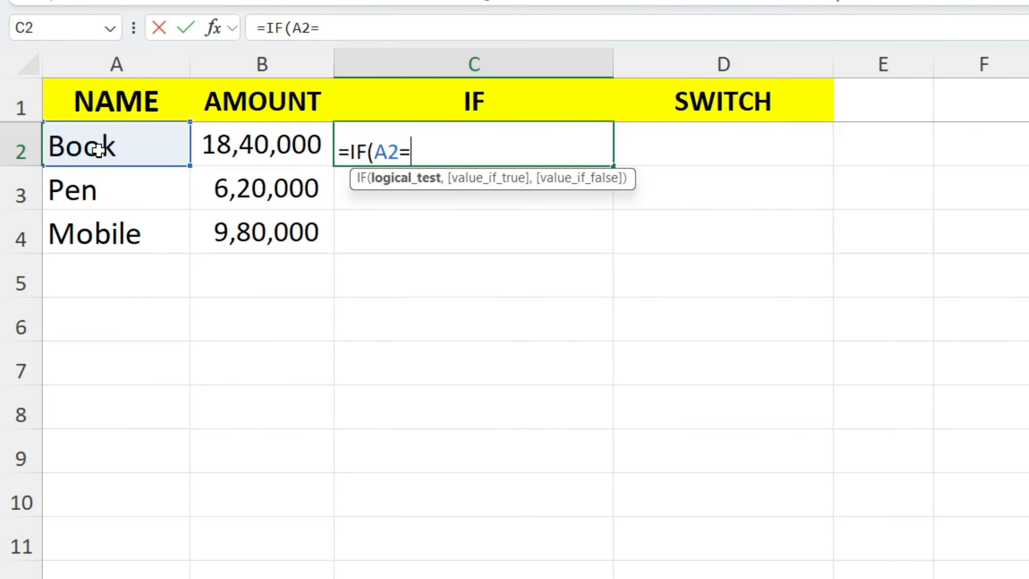
{"action": "type", "text": "\"book"}
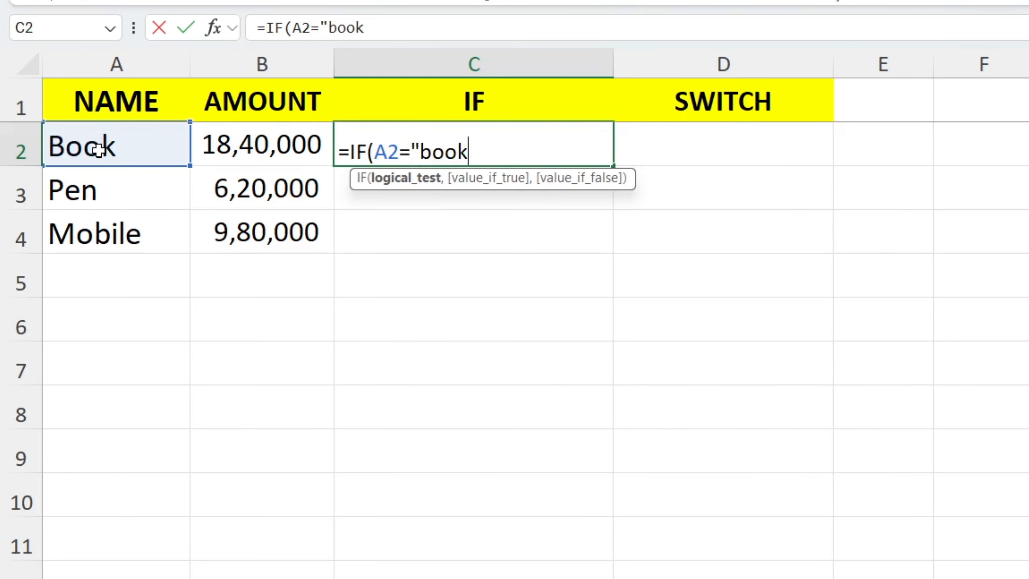
{"action": "type", "text": "\""}
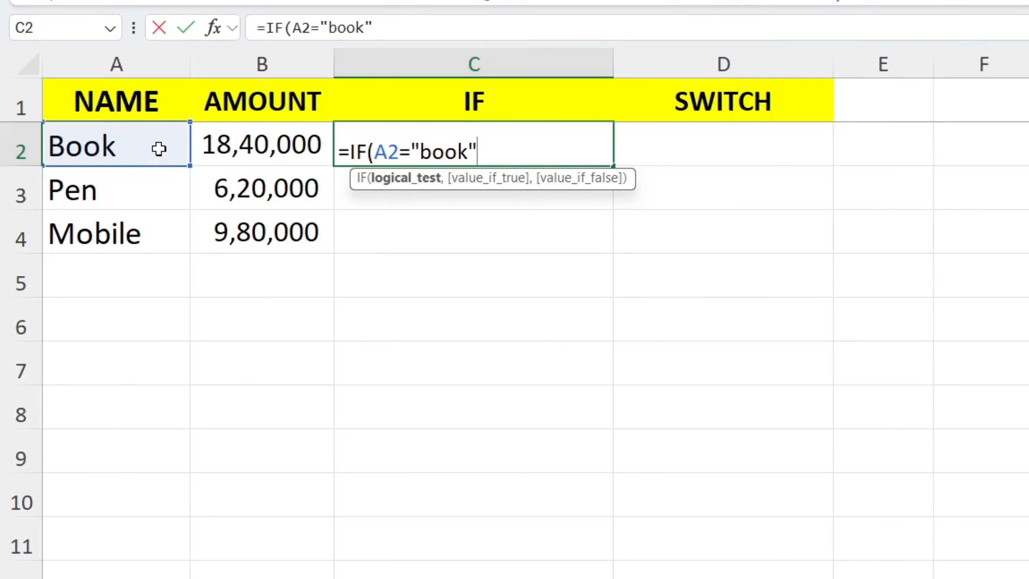
{"action": "type", "text": ","}
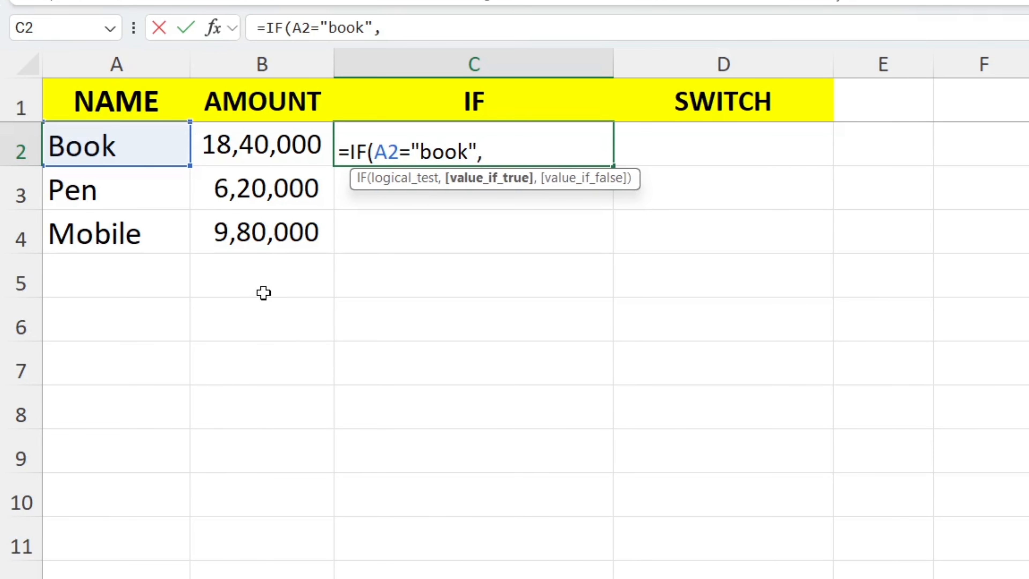
{"action": "type", "text": "\"pap"}
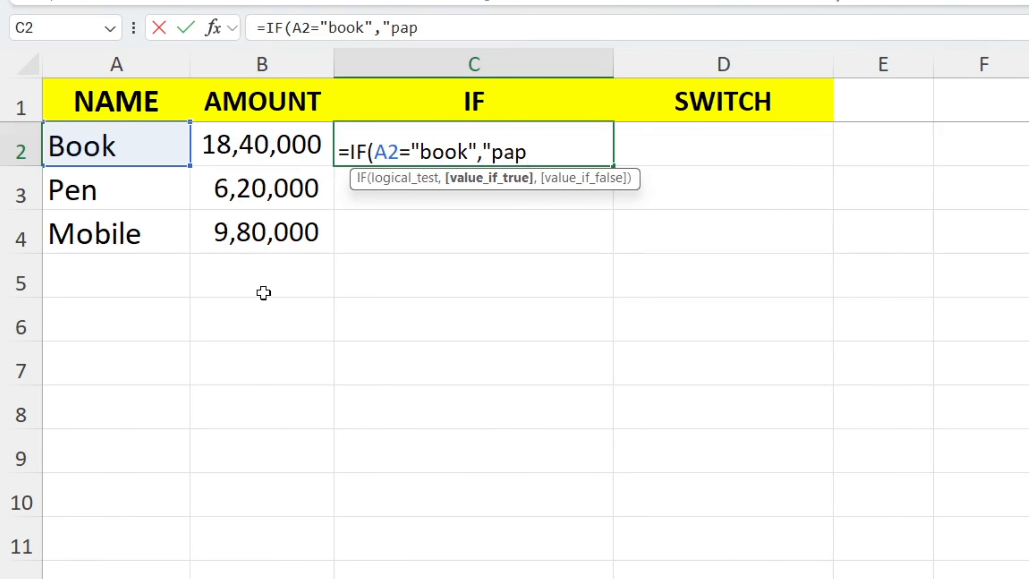
{"action": "type", "text": "er\""}
{"action": "type", "text": ","}
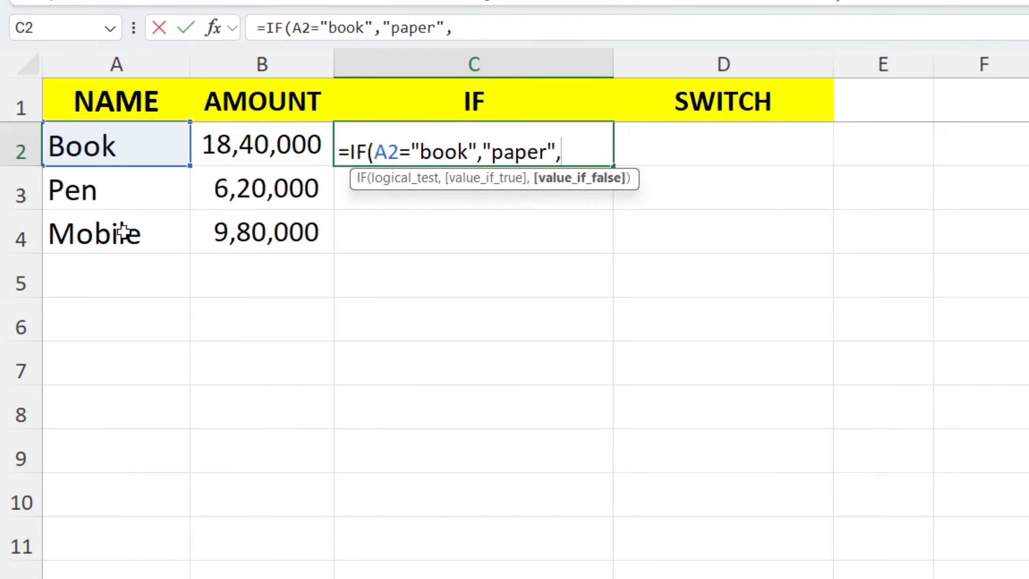
- Nest a second IF in the C2 formula that tests A2="pen" and returns "plastic"
{"action": "type", "text": "if"}
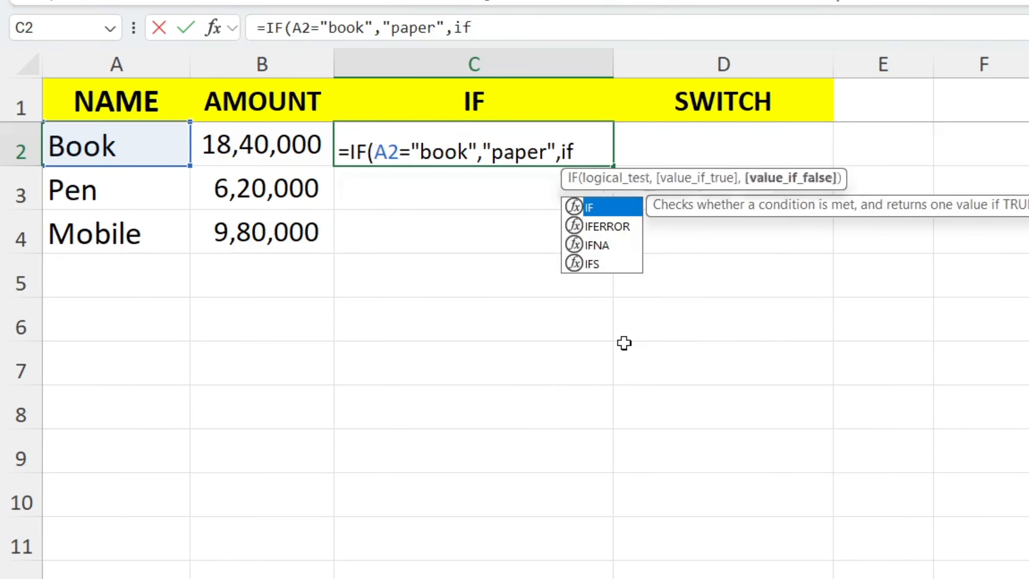
{"action": "key", "text": "Tab"}
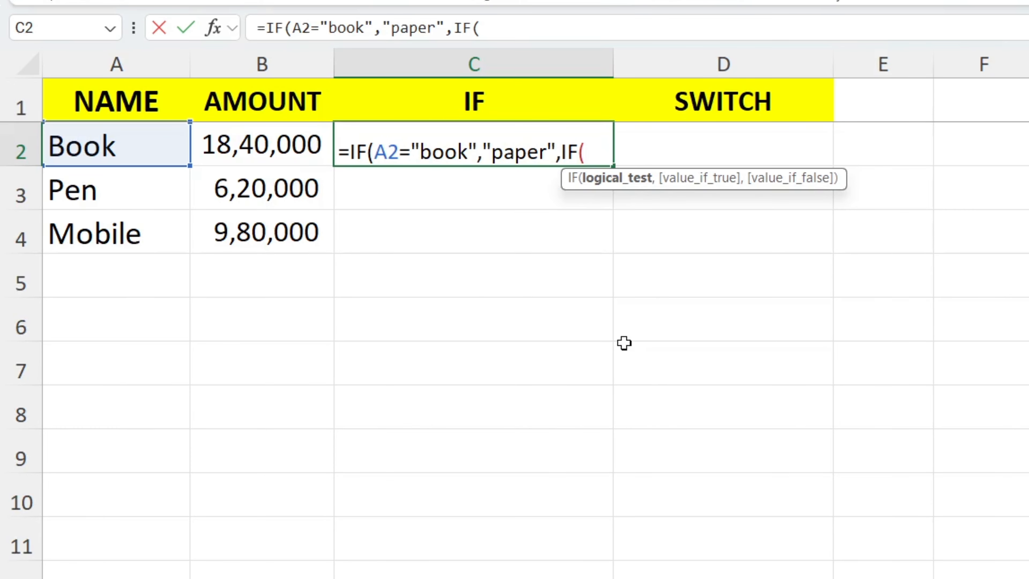
{"action": "left_click", "coordinate": [135, 143]}
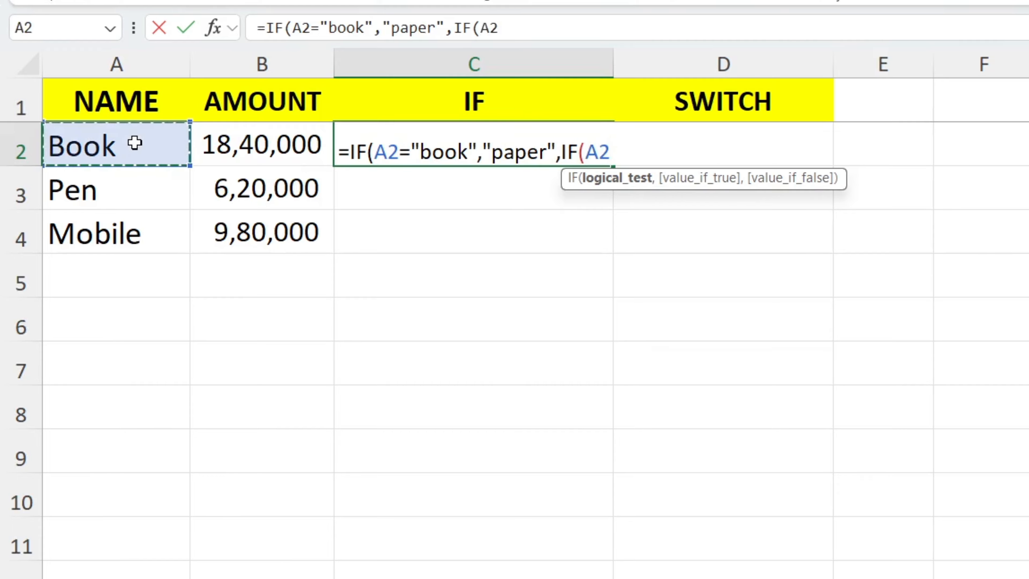
{"action": "type", "text": "="}
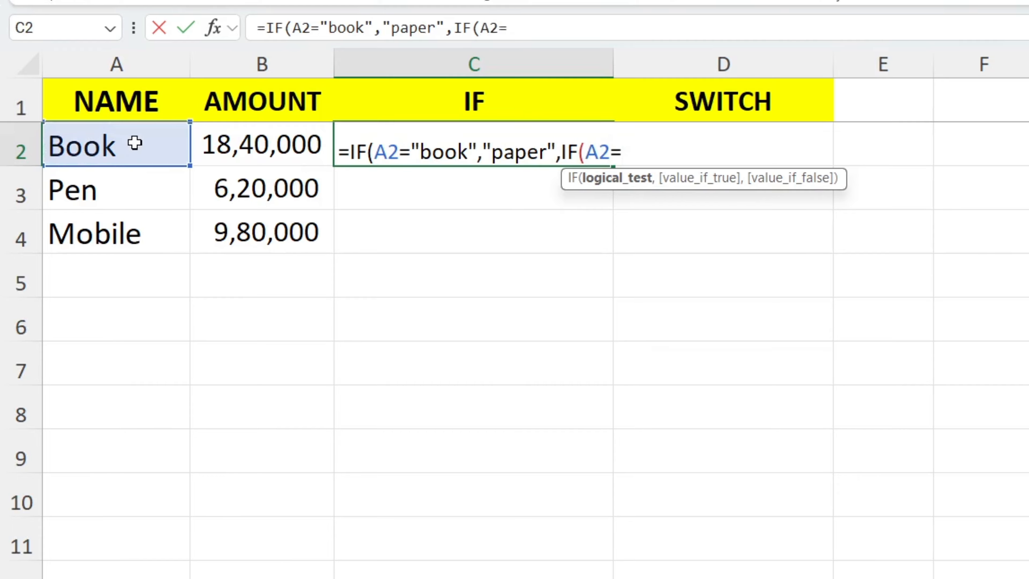
{"action": "type", "text": "\"pem"}
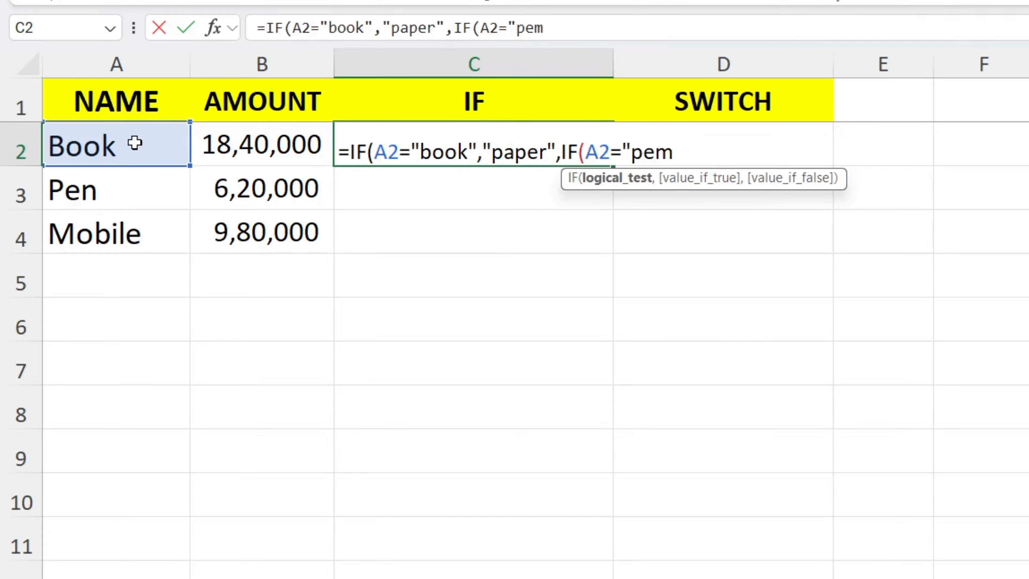
{"action": "key", "text": "BackSpace"}
{"action": "type", "text": "n\",\""}
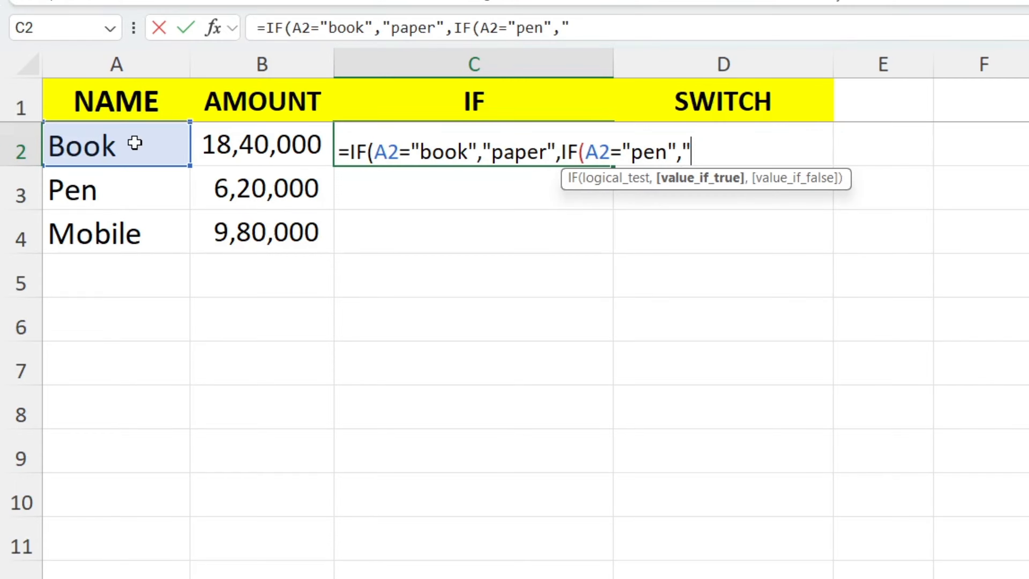
{"action": "type", "text": "plas"}
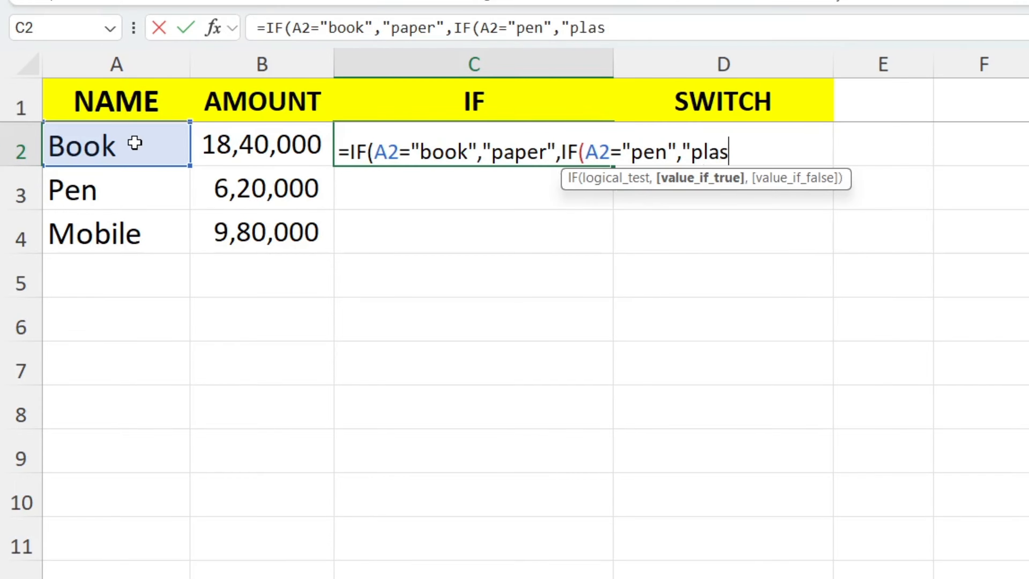
{"action": "type", "text": "tic\""}
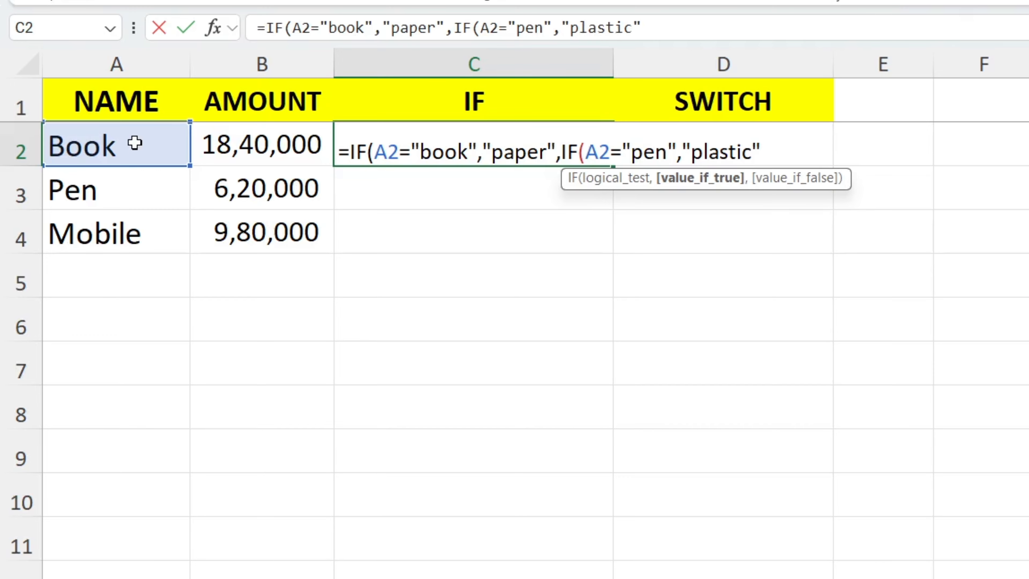
{"action": "type", "text": ","}
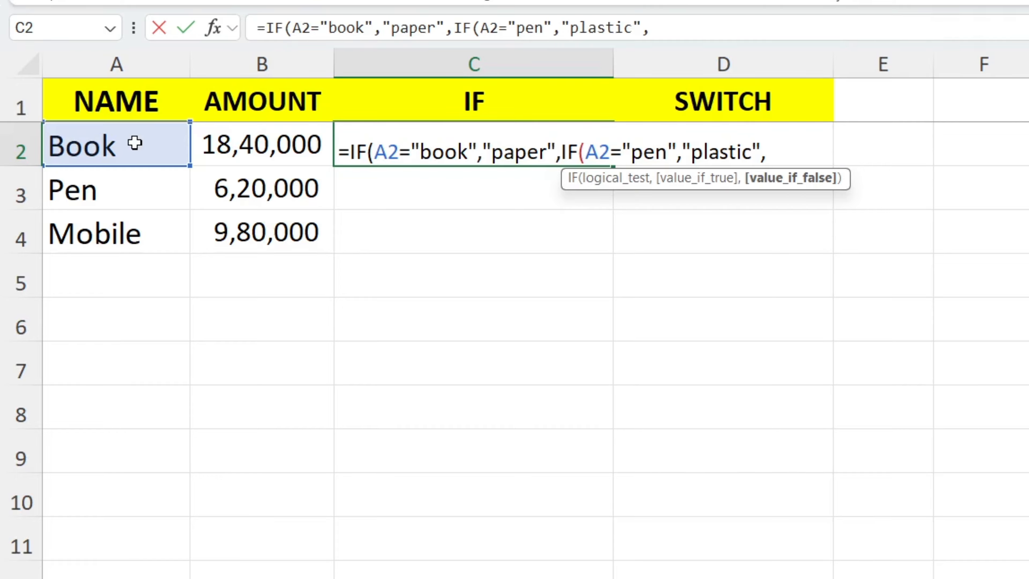
- Nest a third IF in the C2 formula that tests A2="mobile" and returns "screen"
{"action": "type", "text": "if("}
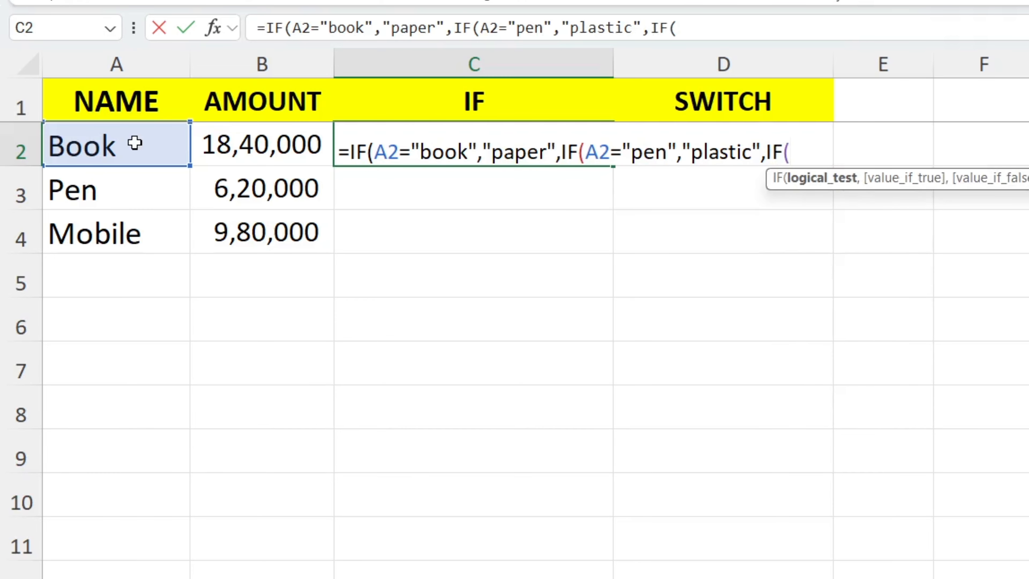
{"action": "left_click", "coordinate": [112, 143]}
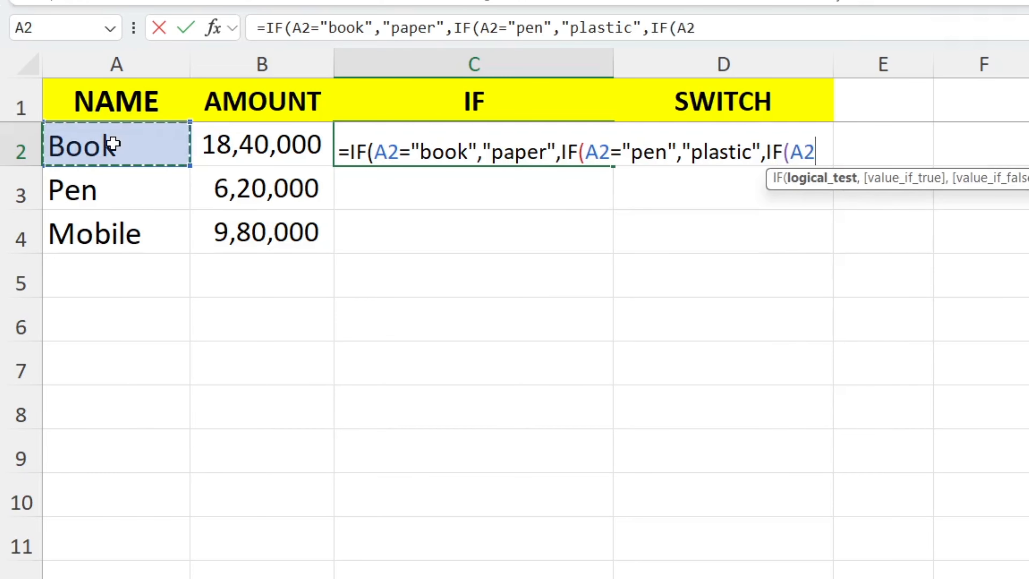
{"action": "type", "text": "="}
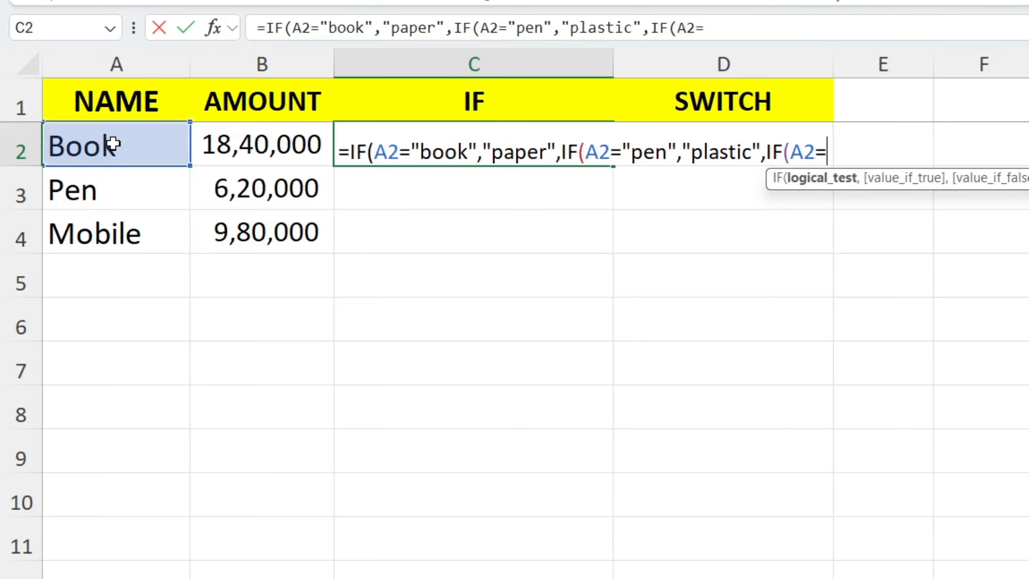
{"action": "type", "text": "\"mobile"}
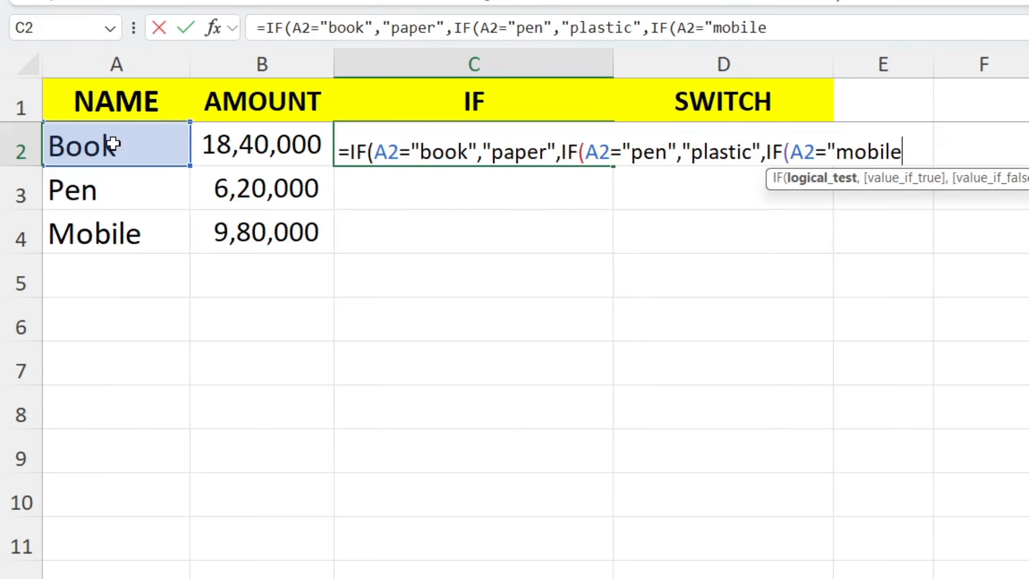
{"action": "type", "text": "\""}
{"action": "type", "text": "=\""}
{"action": "key", "text": "BackSpace"}
{"action": "key", "text": "BackSpace"}
{"action": "type", "text": ","}
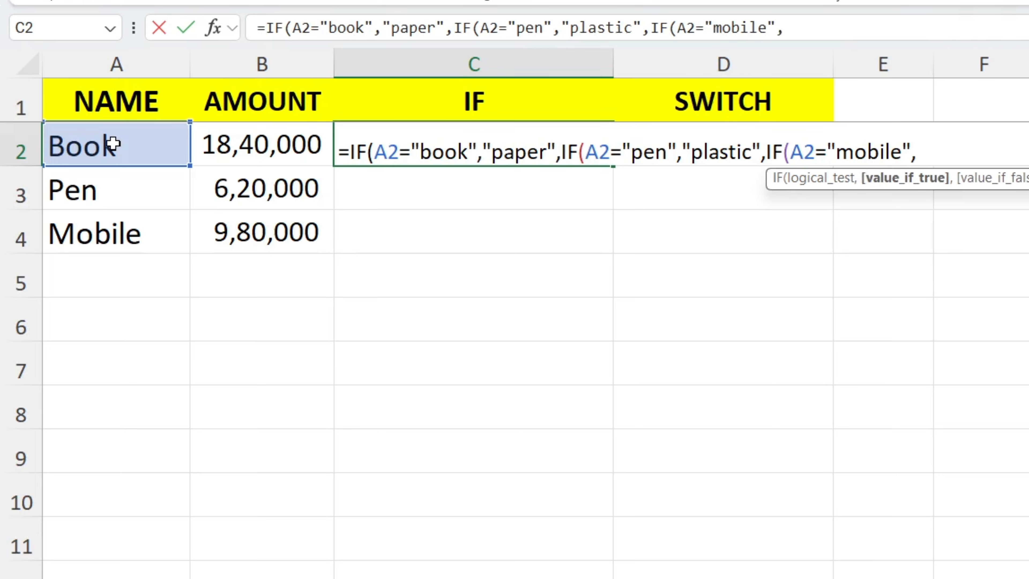
{"action": "type", "text": "\"screen"}
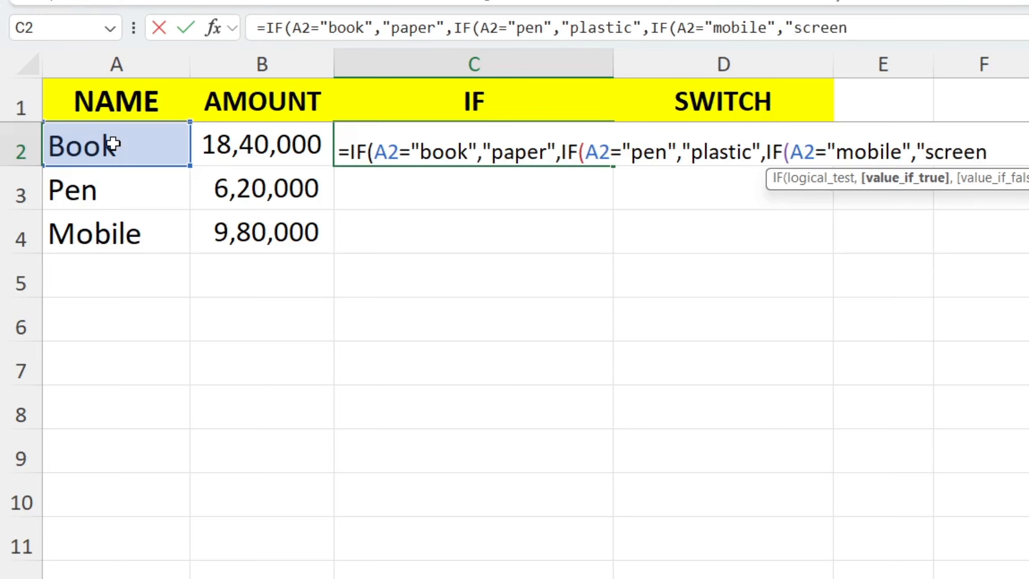
{"action": "type", "text": "\""}
- Close all three nested IF functions with parentheses and commit the formula in C2
{"action": "type", "text": ")"}
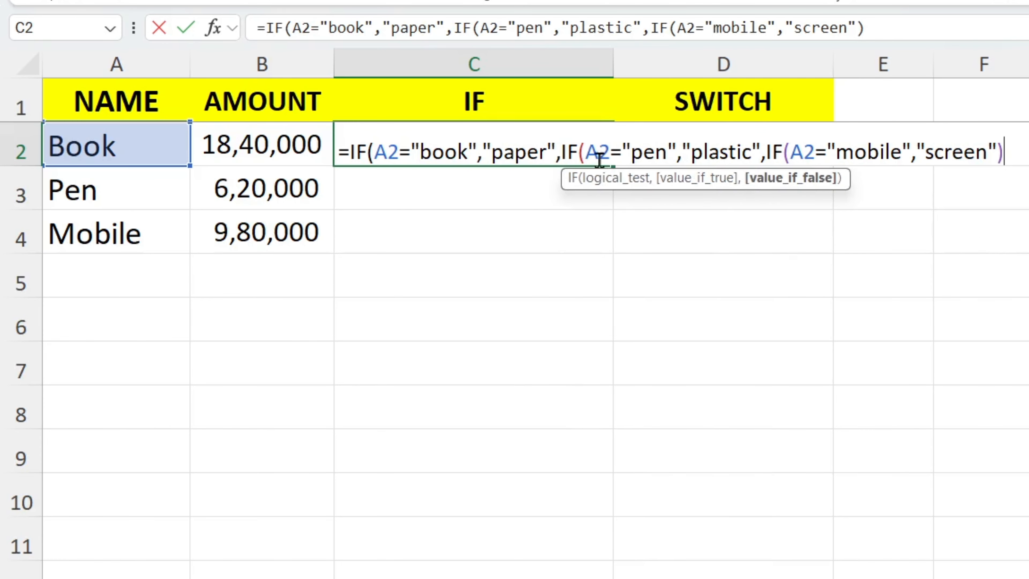
{"action": "type", "text": ")"}
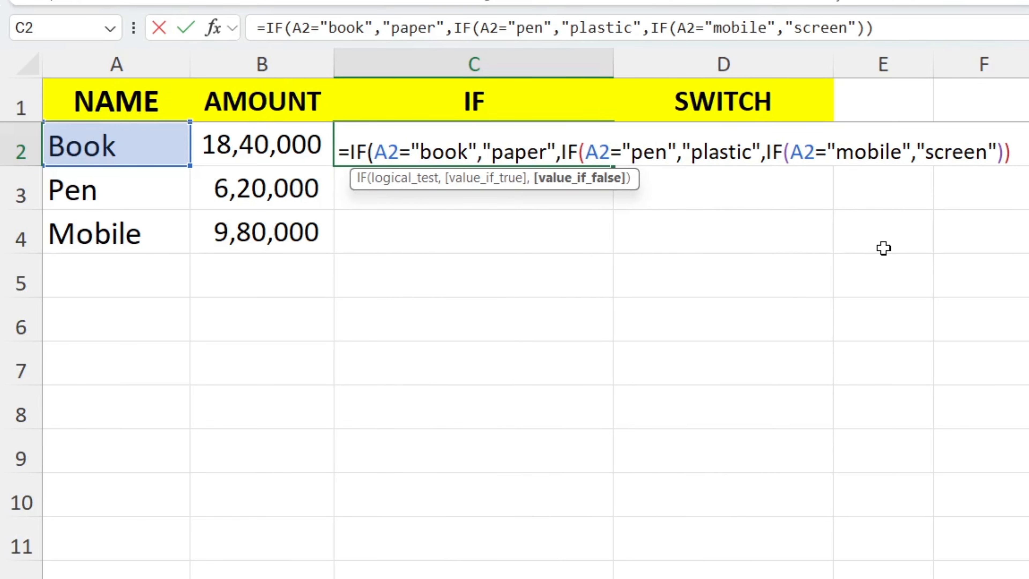
{"action": "type", "text": ")"}
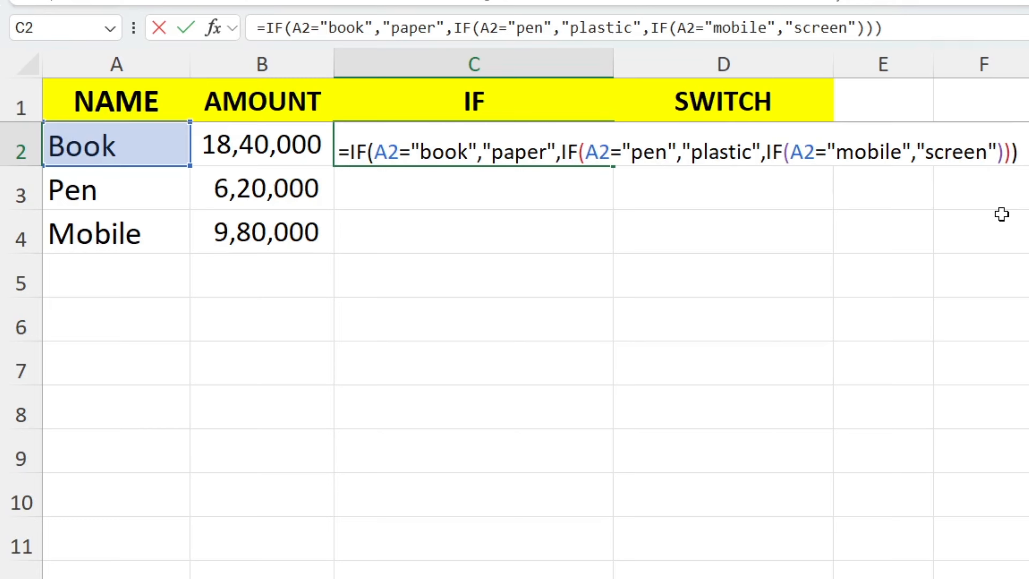
{"action": "key", "text": "Return"}
{"action": "key", "text": "Up"}
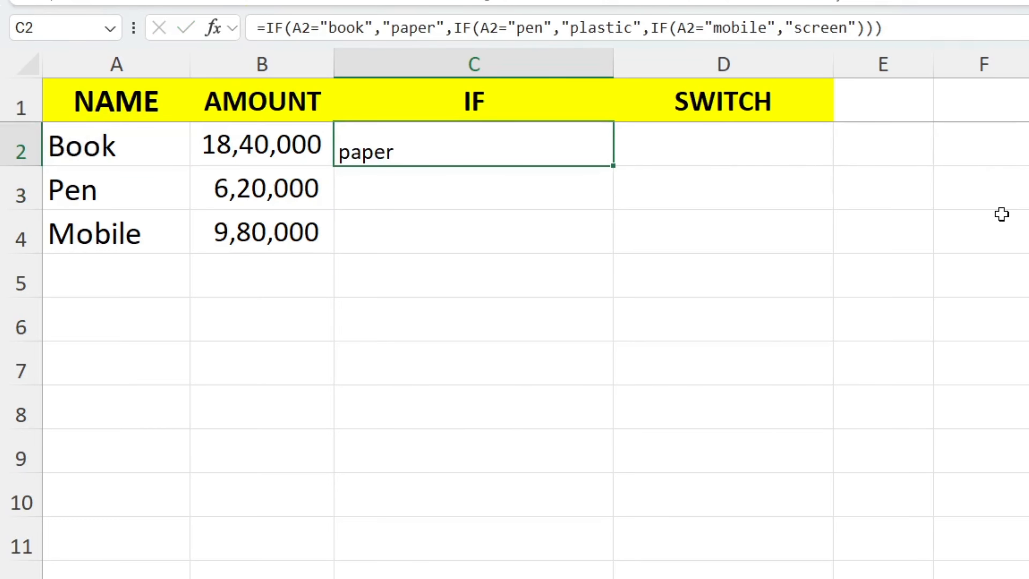
- Change the name in A2 to Pen from its list of allowed values to test the IF formula
{"action": "key", "text": "Left"}
{"action": "key", "text": "Left"}
{"action": "key", "text": "Right"}
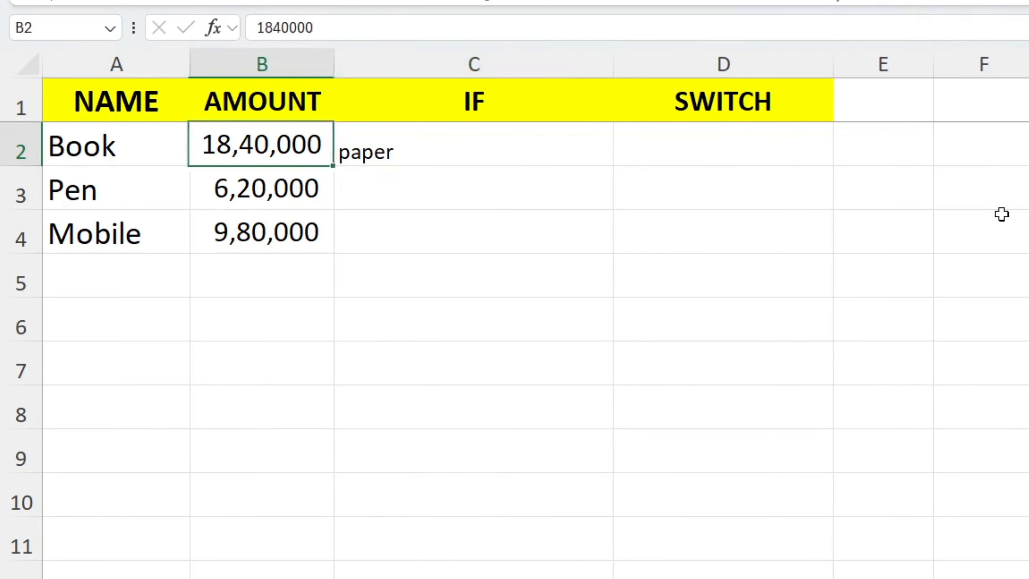
{"action": "key", "text": "Right"}
{"action": "key", "text": "Left"}
{"action": "key", "text": "Left"}
{"action": "key", "text": "alt+Down"}
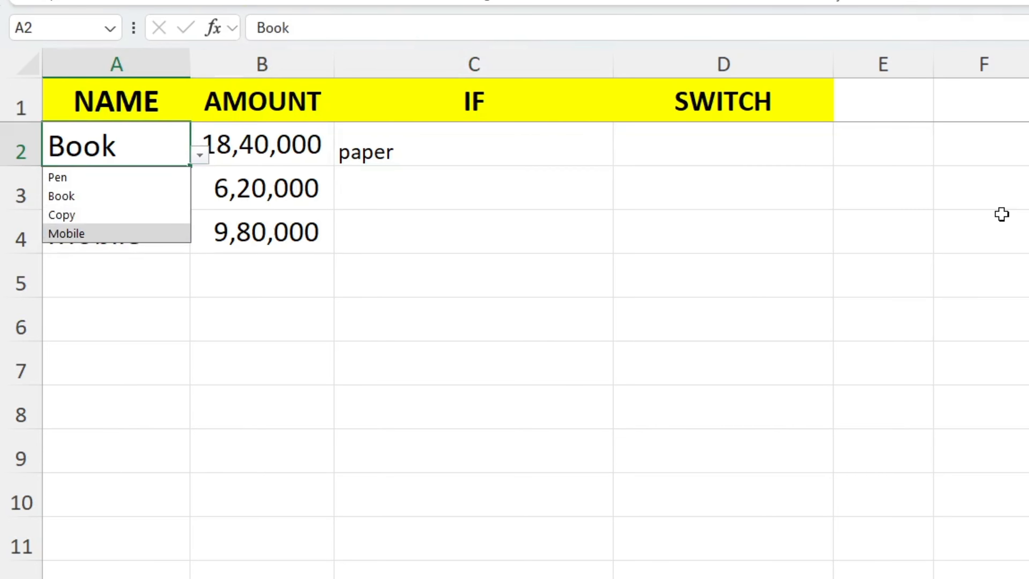
{"action": "key", "text": "Up"}
{"action": "key", "text": "Up"}
{"action": "key", "text": "Up"}
{"action": "key", "text": "Return"}
{"action": "key", "text": "Down"}
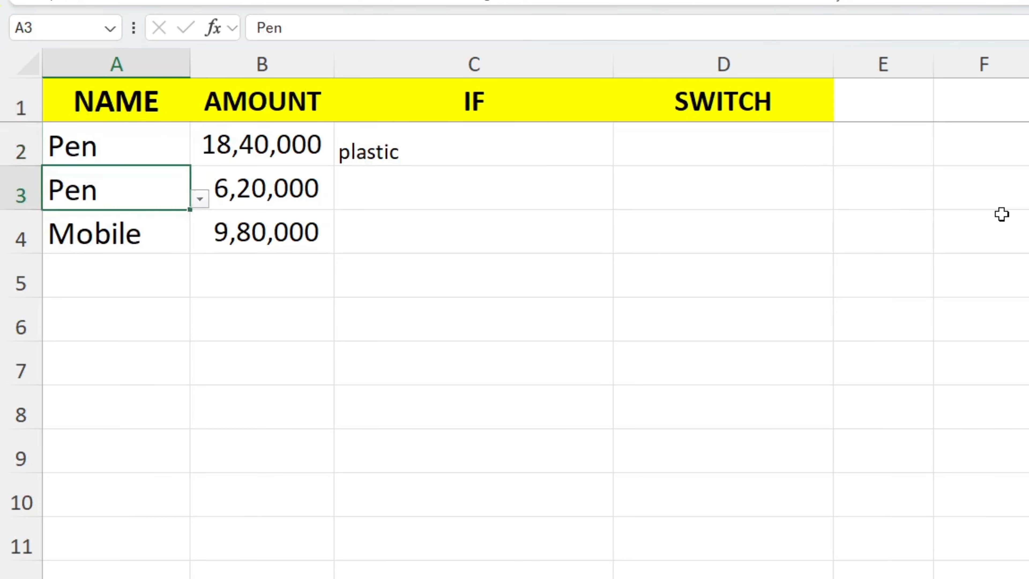
- Set the name in A2 back to Book from its list of allowed values
{"action": "key", "text": "Up"}
{"action": "key", "text": "Right"}
{"action": "key", "text": "Right"}
{"action": "key", "text": "Left"}
{"action": "key", "text": "Left"}
{"action": "key", "text": "alt+Down"}
{"action": "key", "text": "Up"}
{"action": "key", "text": "Return"}
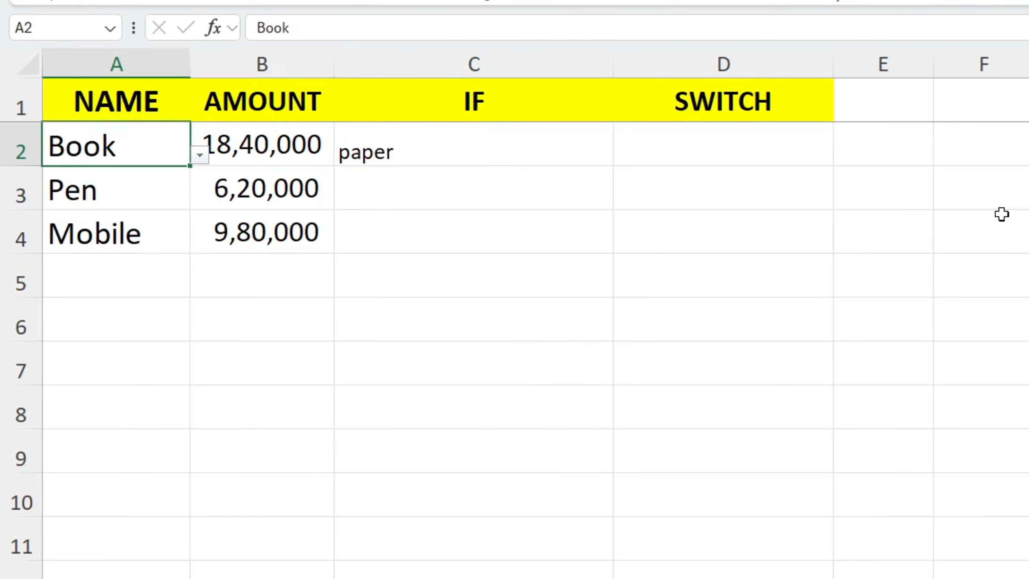
- Review the conditions and cell references of the nested IF formula in C2 without changing it
{"action": "key", "text": "Right"}
{"action": "key", "text": "Right"}
{"action": "key", "text": "Left"}
{"action": "key", "text": "Right"}
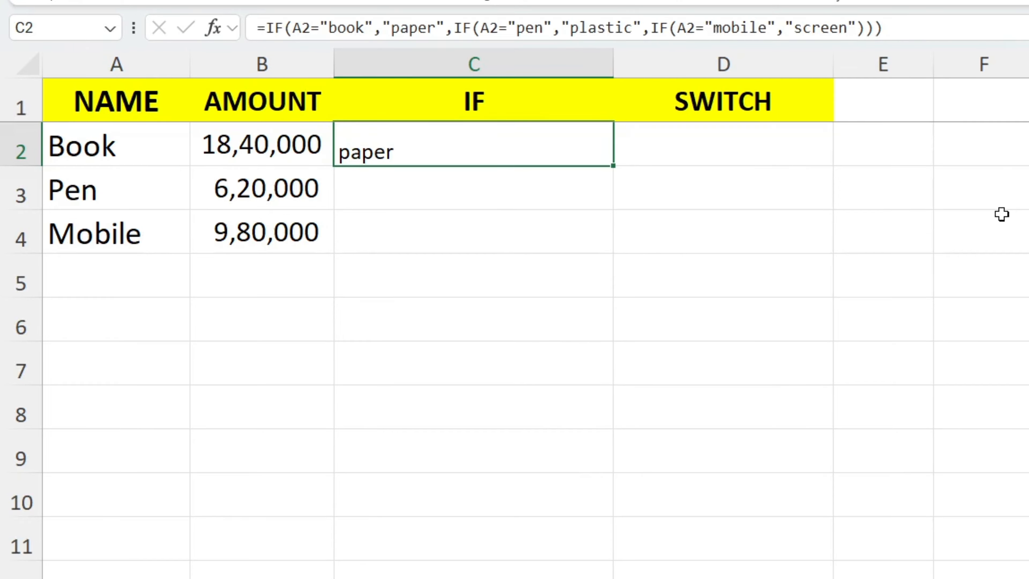
{"action": "key", "text": "F2"}
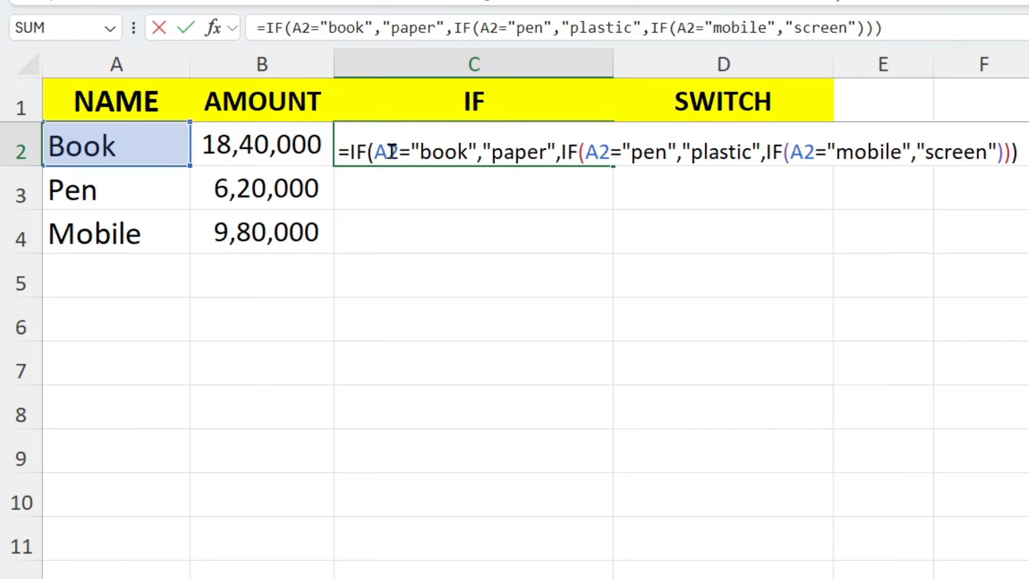
{"action": "key", "text": "ctrl+Return"}
- Start a SWITCH formula in D2 with the name in A2 as the expression to evaluate
{"action": "key", "text": "Right"}
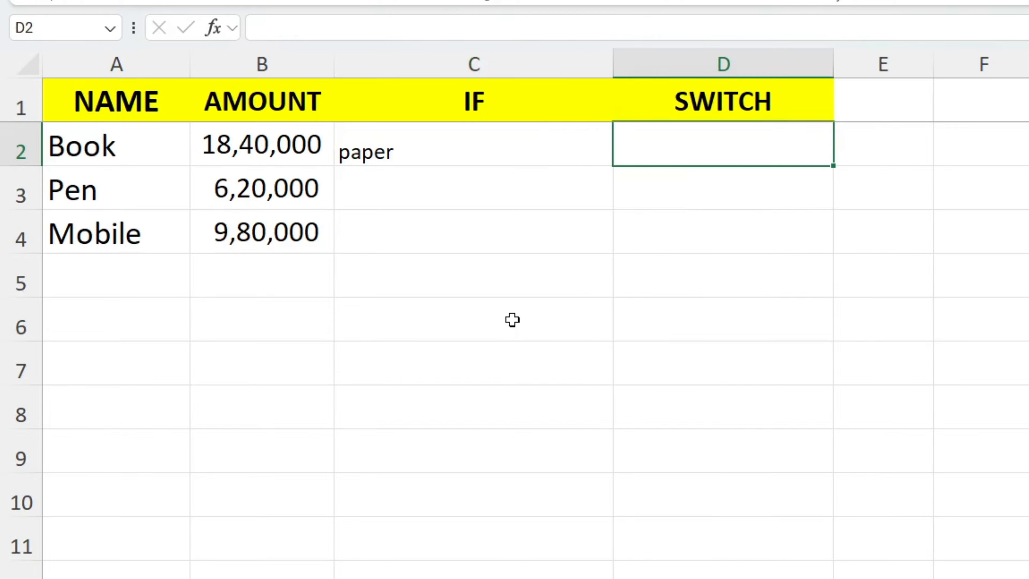
{"action": "type", "text": "="}
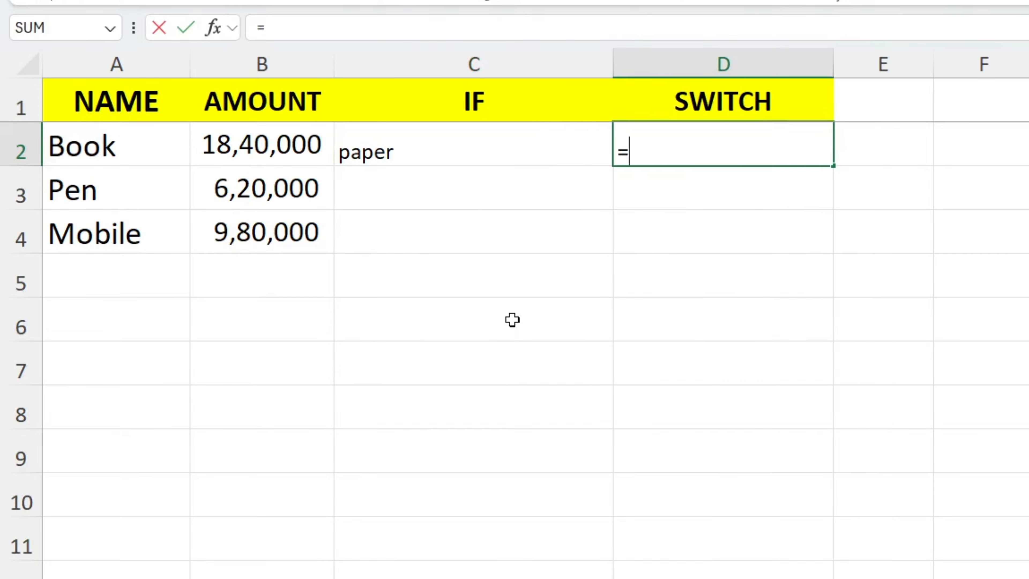
{"action": "type", "text": "sw"}
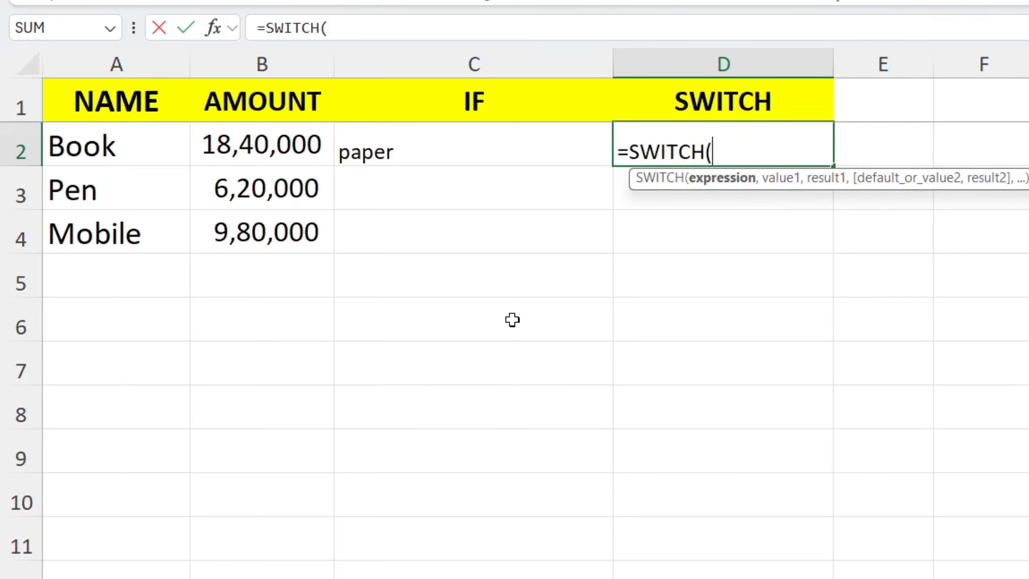
{"action": "left_click", "coordinate": [116, 148]}
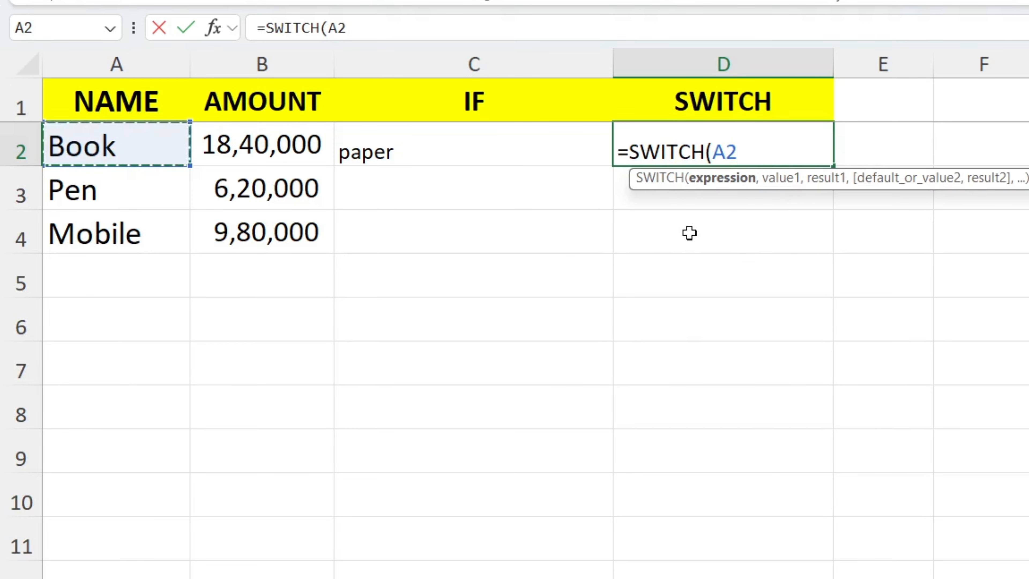
{"action": "type", "text": ","}
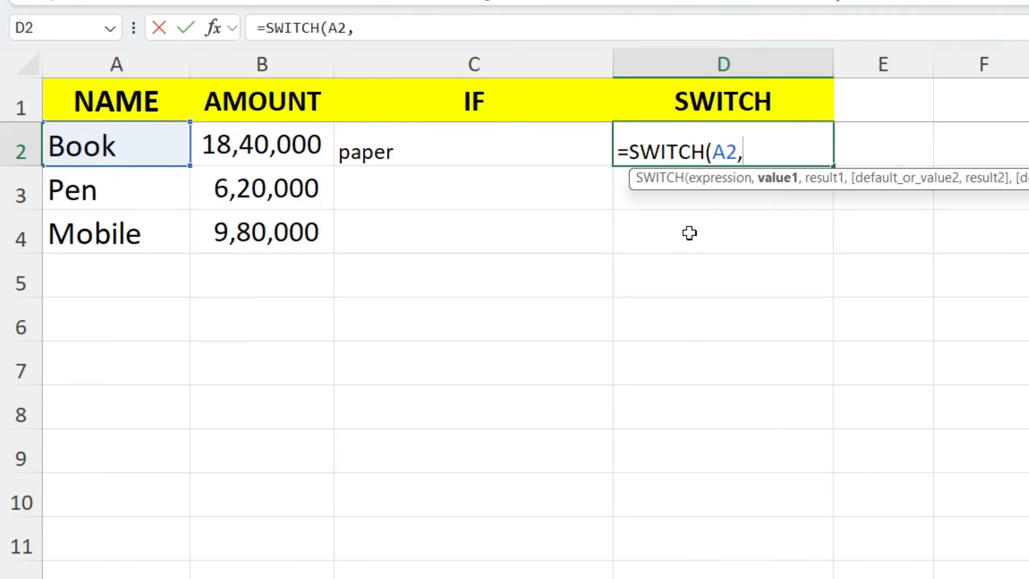
- Add the first value and result pair, "book" and "paper", to the SWITCH formula in D2
{"action": "type", "text": "\"book\""}
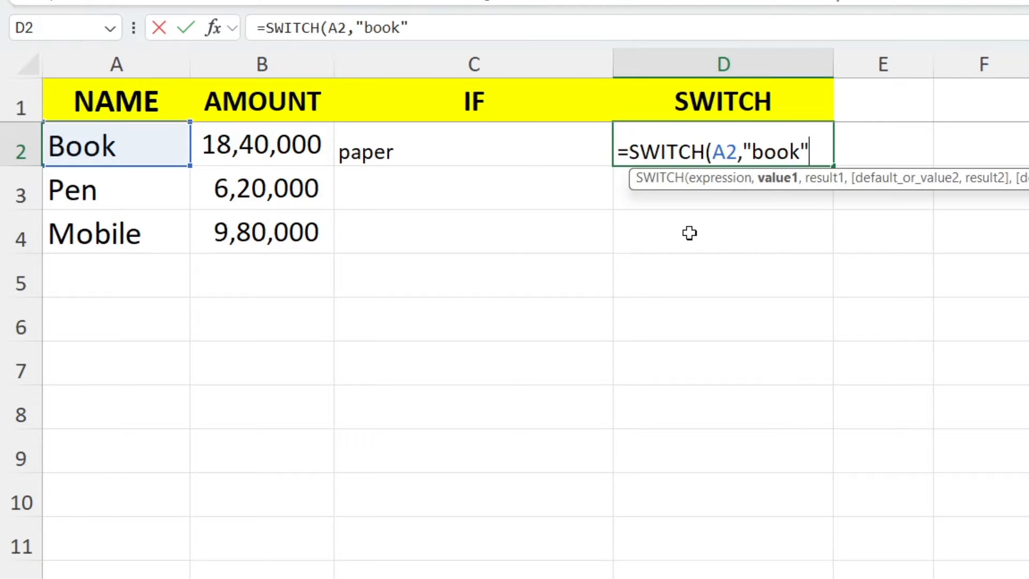
{"action": "type", "text": ","}
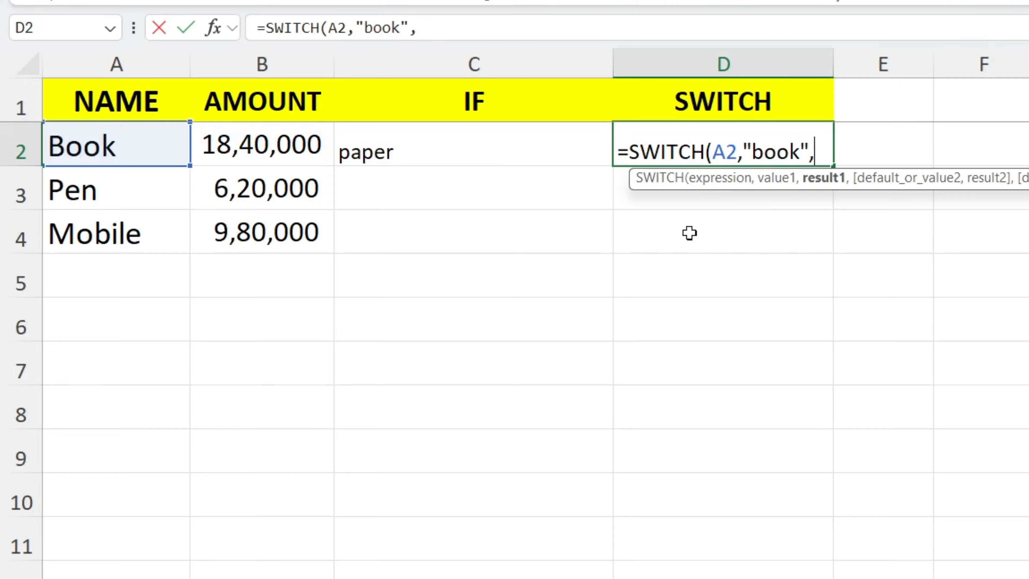
{"action": "type", "text": "\""}
{"action": "type", "text": "pap"}
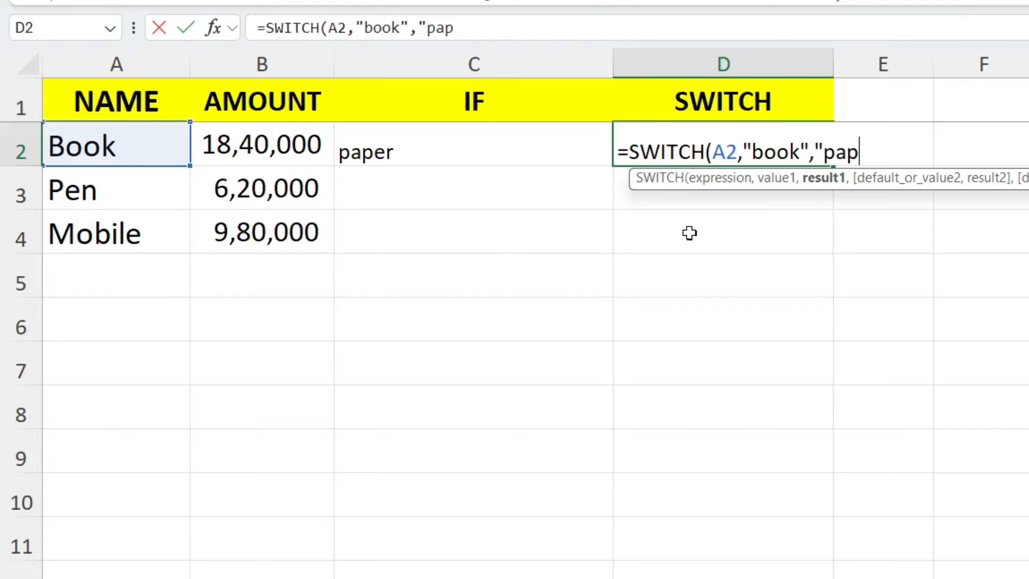
{"action": "type", "text": "er\","}
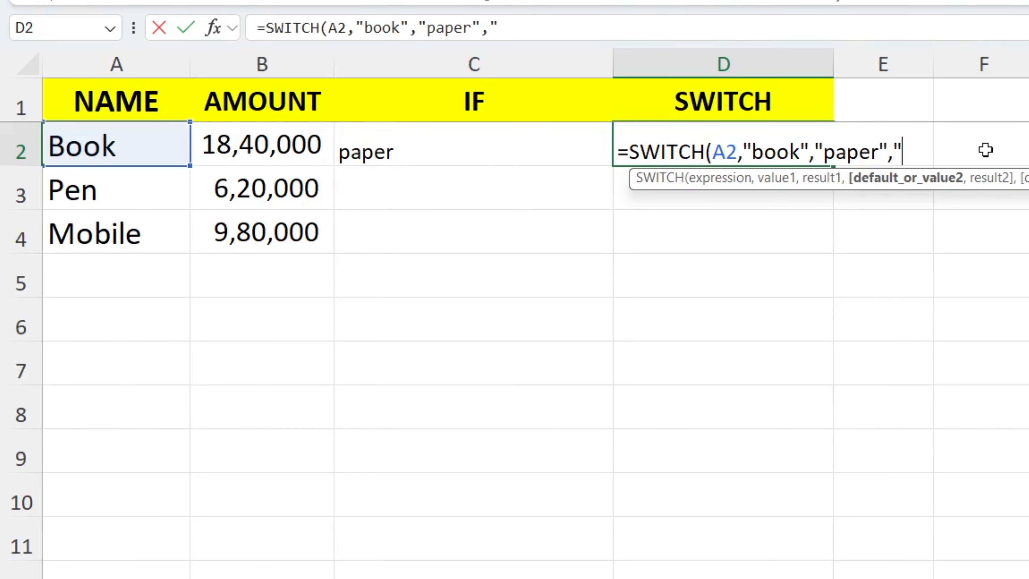
- Add "pen" with the result "plastic" as the second pair of the SWITCH formula
{"action": "type", "text": "pen\""}
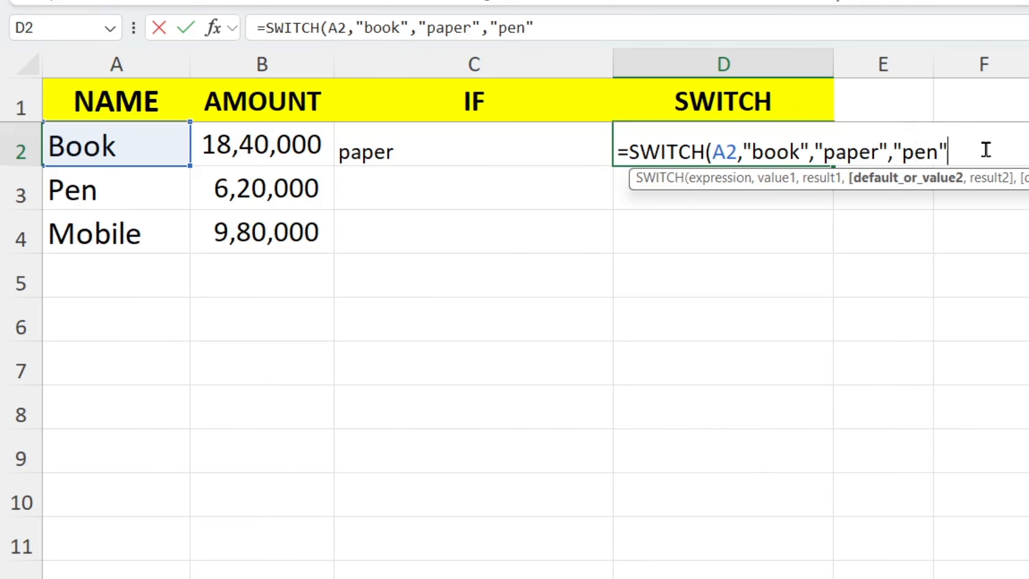
{"action": "type", "text": ","}
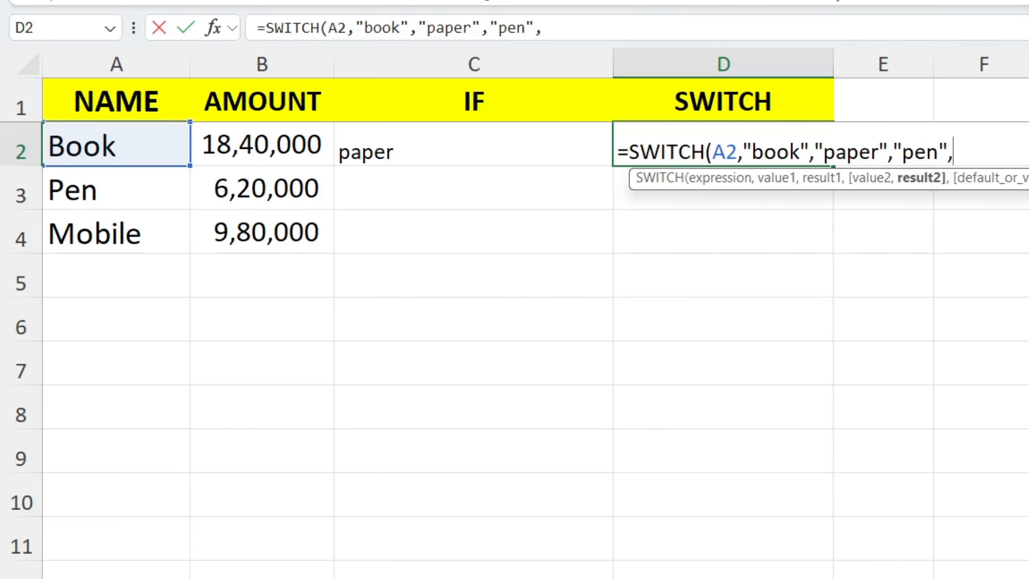
{"action": "type", "text": "\"pla"}
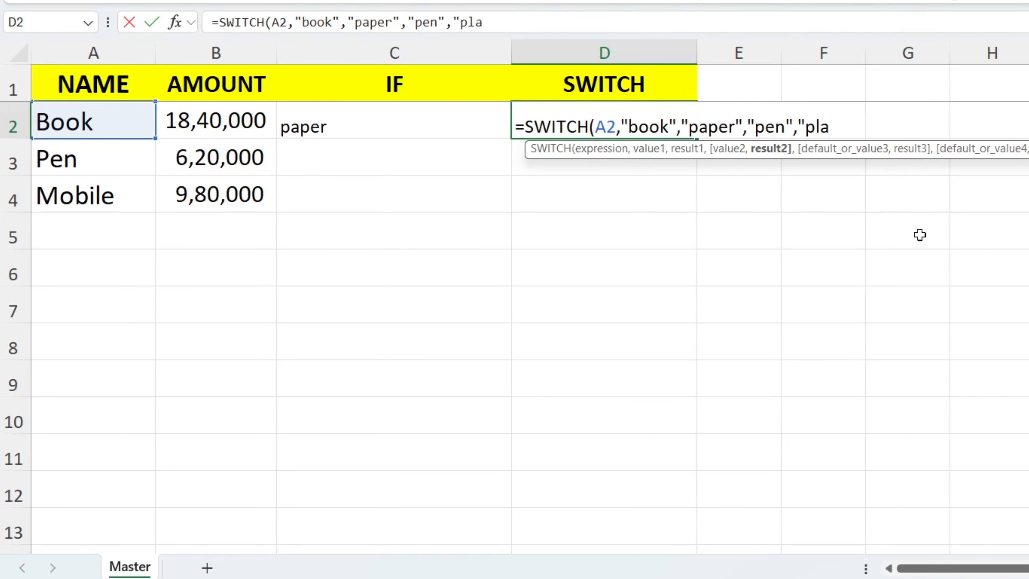
{"action": "type", "text": "stic\","}
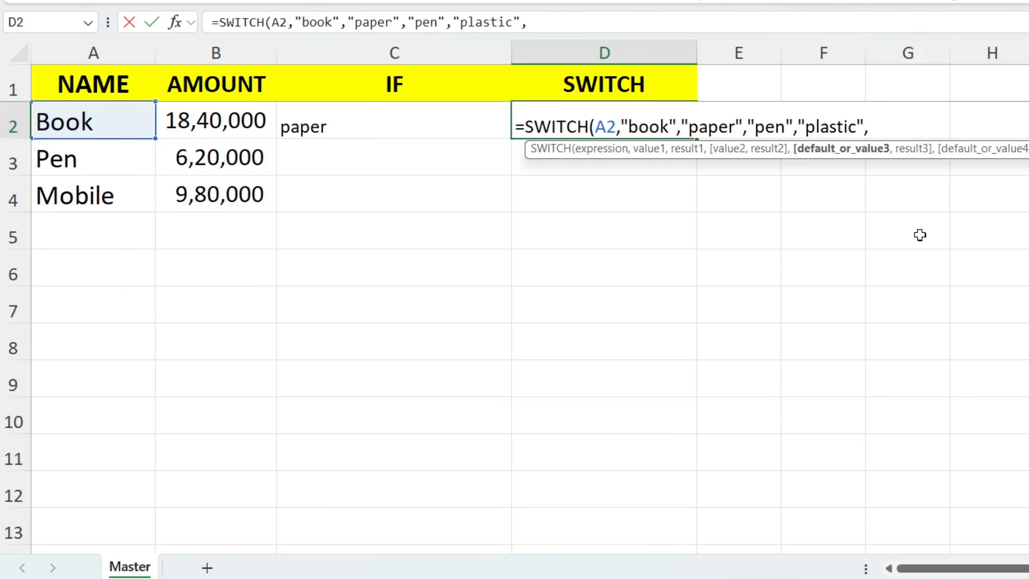
- Add "mobile" with the result "screen" as the third pair, then close and commit the SWITCH formula in D2
{"action": "type", "text": "\"mobile"}
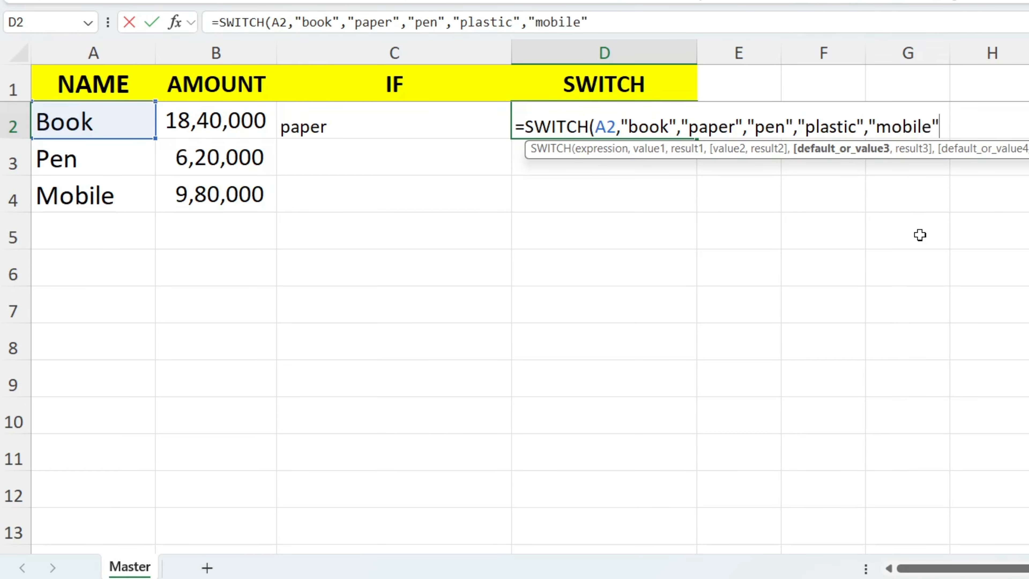
{"action": "type", "text": "\"\""}
{"action": "key", "text": "BackSpace"}
{"action": "type", "text": ","}
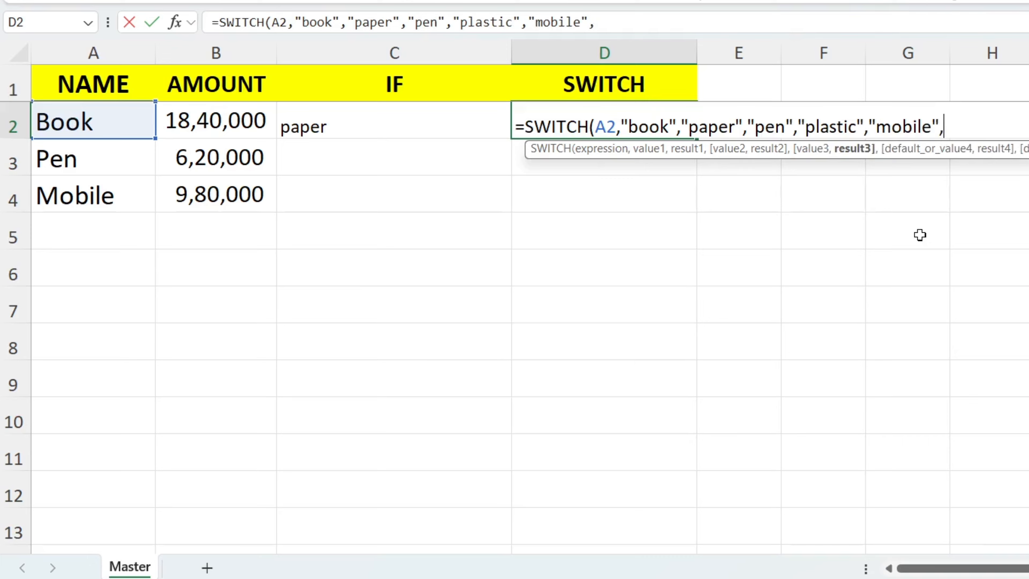
{"action": "type", "text": "\"screen"}
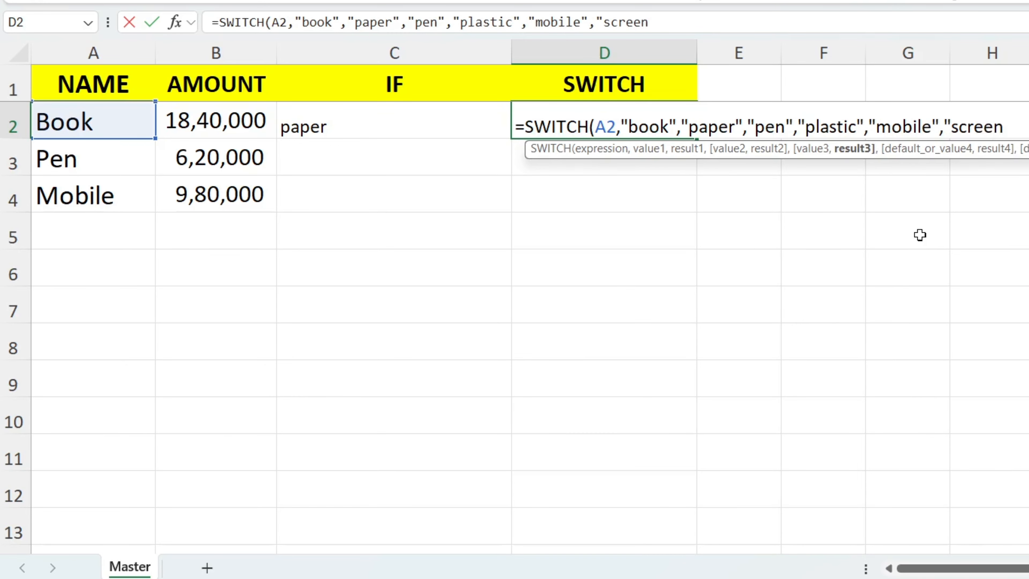
{"action": "type", "text": "\")"}
{"action": "key", "text": "Return"}
- AutoFit the widths of the IF and SWITCH columns, C and D, to their contents
{"action": "key", "text": "Up"}
{"action": "key", "text": "Left"}
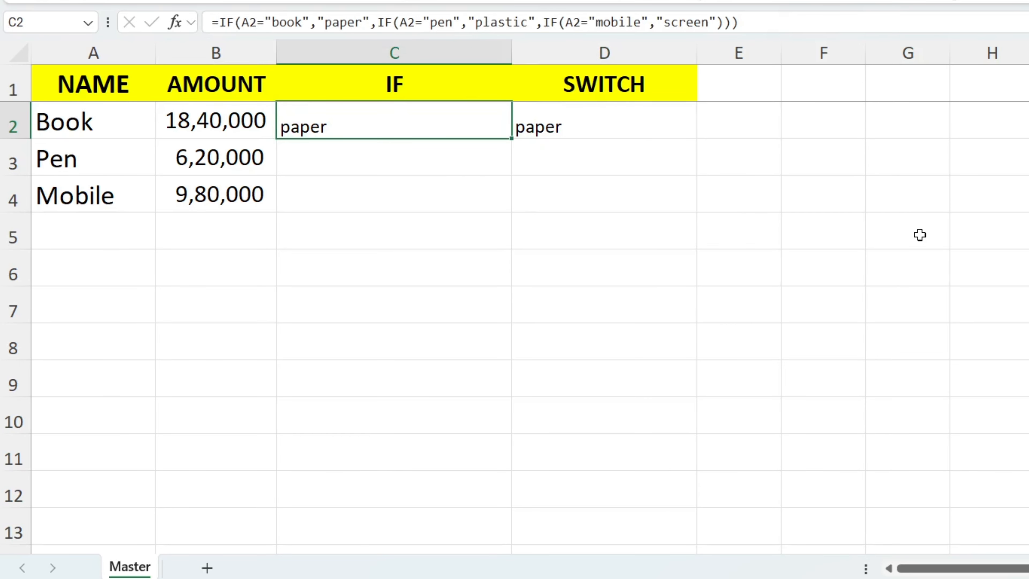
{"action": "key", "text": "ctrl+space"}
{"action": "key", "text": "shift+Right"}
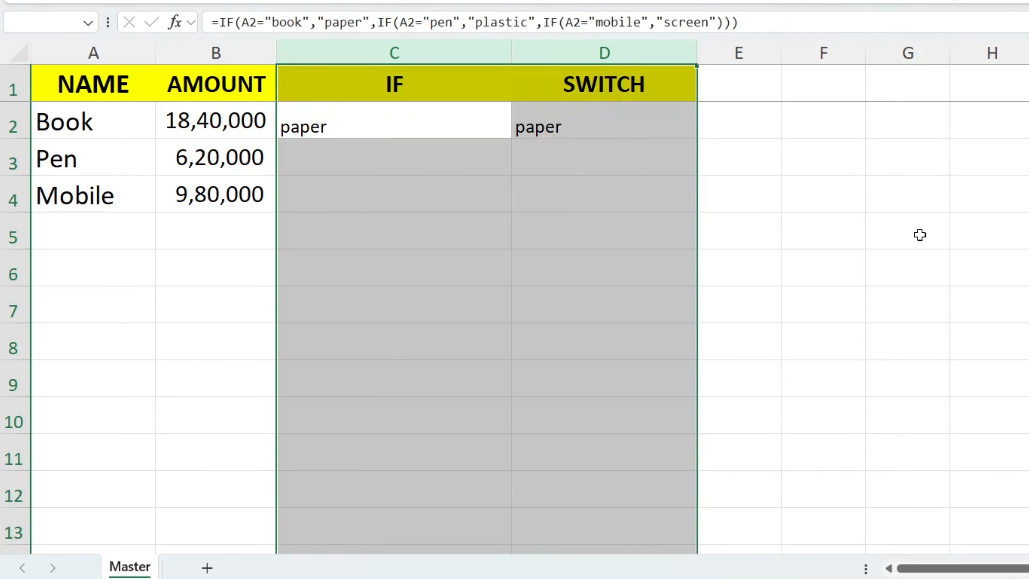
{"action": "key", "text": "alt+h"}
{"action": "key", "text": "o"}
{"action": "key", "text": "i"}
{"action": "key", "text": "Left"}
{"action": "key", "text": "Left"}
{"action": "key", "text": "Up"}
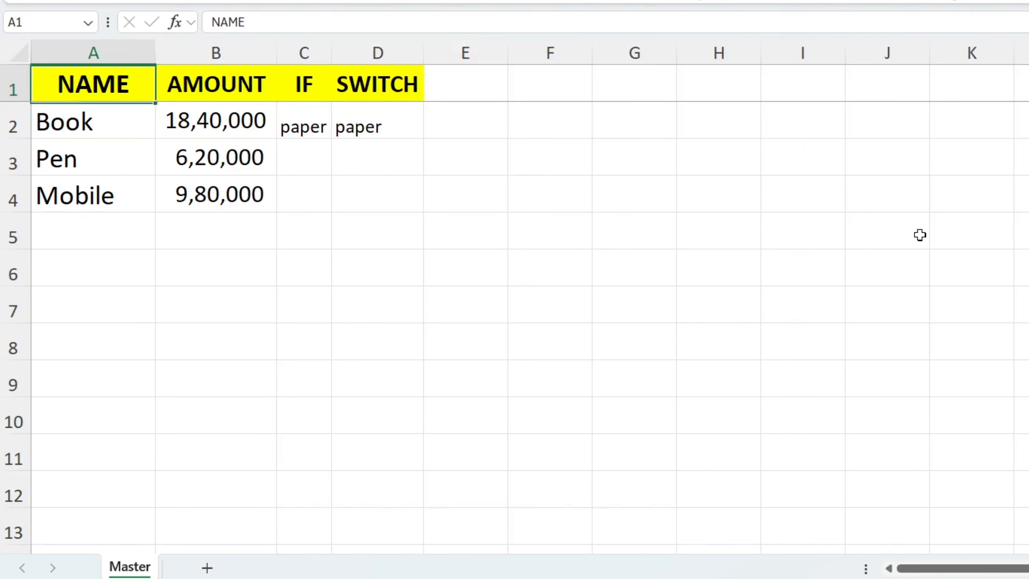
- Copy the IF and SWITCH formulas from C2:D2 into C3:D4 for the Pen and Mobile rows
{"action": "key", "text": "Right"}
{"action": "key", "text": "Down"}
{"action": "key", "text": "Right"}
{"action": "key", "text": "shift+Down"}
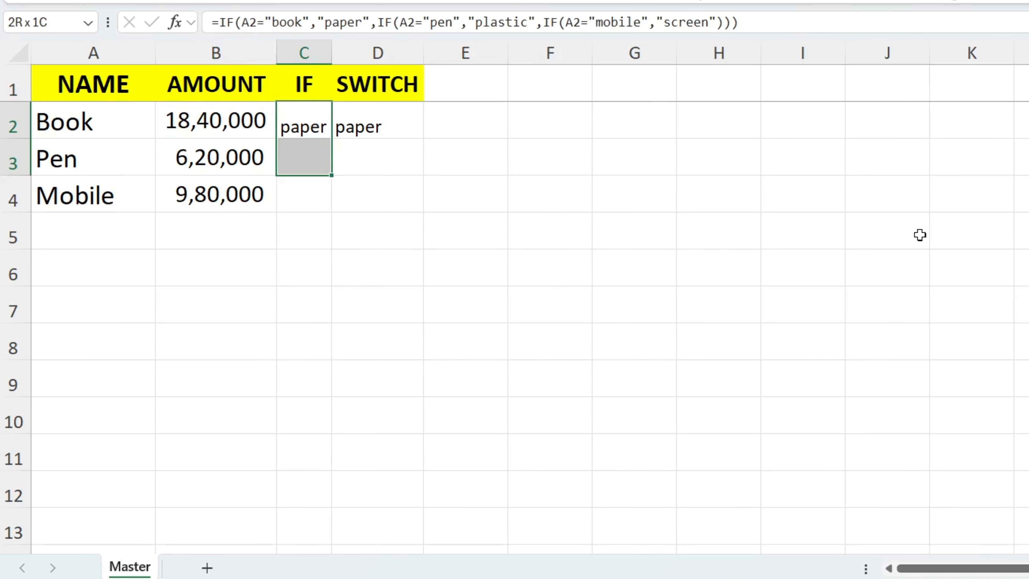
{"action": "key", "text": "shift+Up"}
{"action": "key", "text": "shift+Right"}
{"action": "key", "text": "ctrl+c"}
{"action": "key", "text": "Down"}
{"action": "key", "text": "shift+Right"}
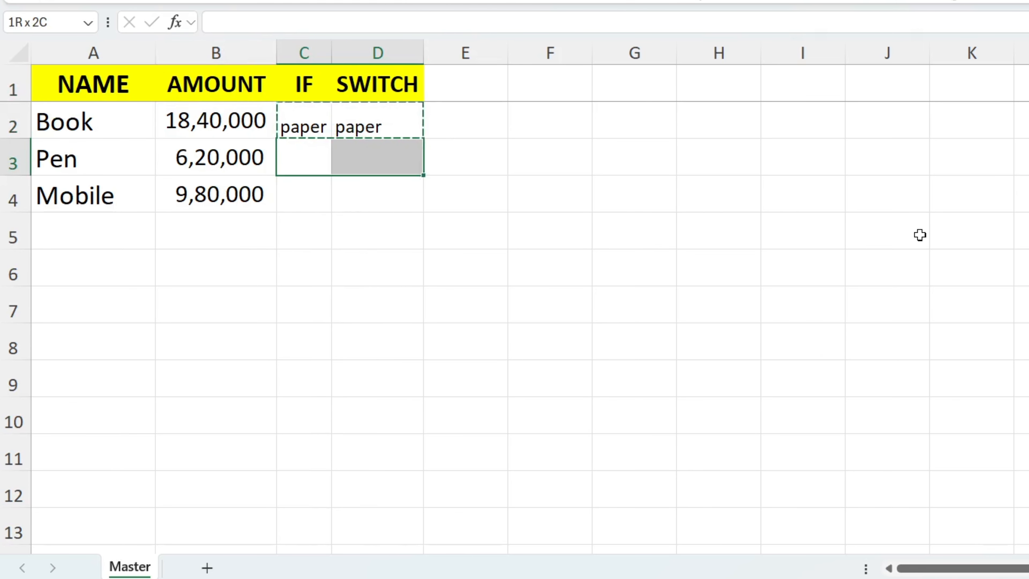
{"action": "key", "text": "shift+Down"}
{"action": "key", "text": "ctrl+v"}
{"action": "key", "text": "Down"}
{"action": "key", "text": "Escape"}
{"action": "key", "text": "Up"}
{"action": "key", "text": "Up"}
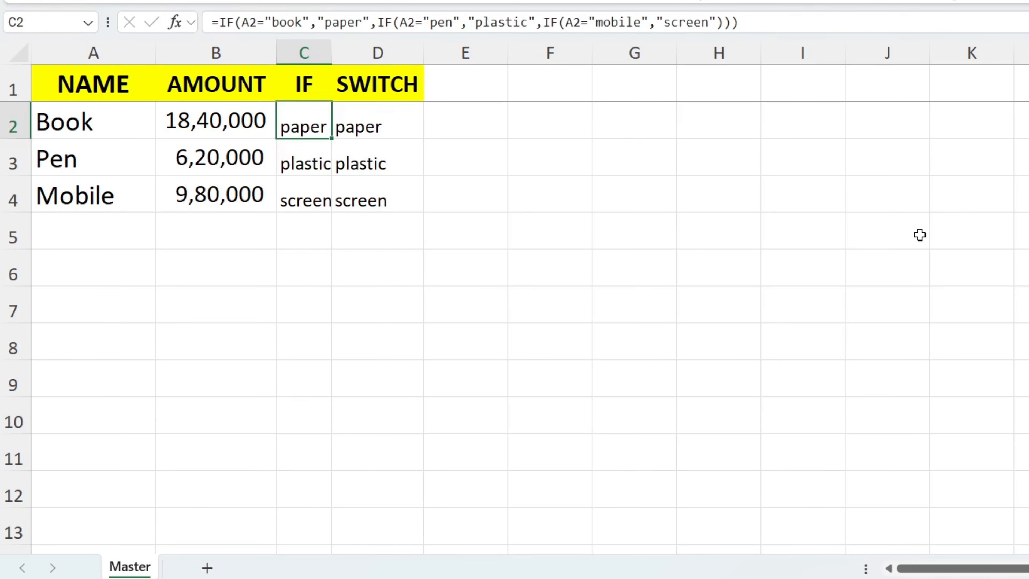
- AutoFit columns C and D again to suit the results of the copied formulas
{"action": "key", "text": "Down"}
{"action": "key", "text": "ctrl+space"}
{"action": "key", "text": "shift+Right"}
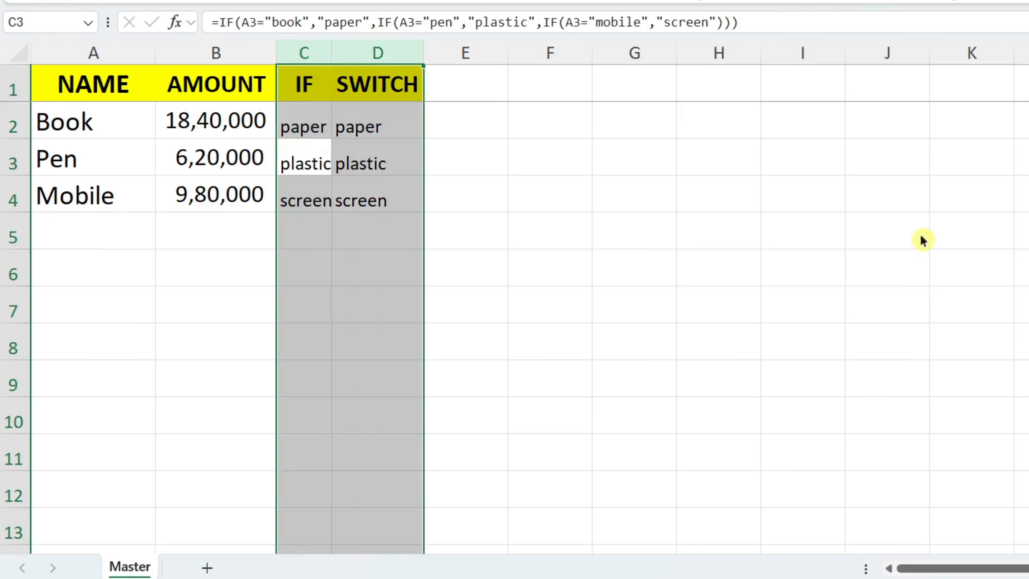
{"action": "key", "text": "alt+h"}
{"action": "key", "text": "o"}
{"action": "key", "text": "i"}
{"action": "key", "text": "Down"}
{"action": "key", "text": "Down"}
{"action": "key", "text": "Up"}
{"action": "key", "text": "Up"}
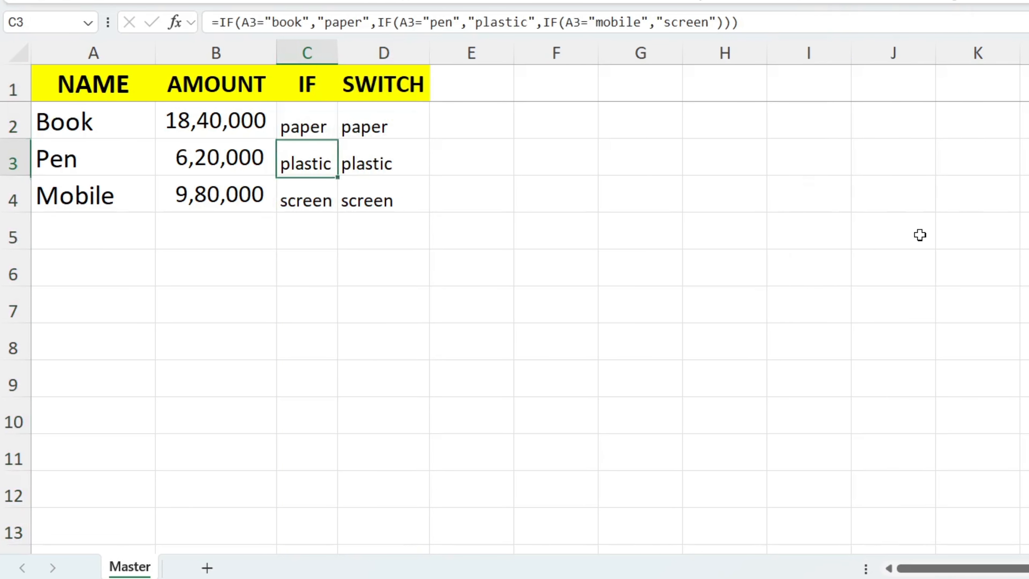
- Go through the IF column's results for Book, Pen and Mobile in C2:C4
{"action": "key", "text": "Up"}
{"action": "key", "text": "Up"}
{"action": "key", "text": "Down"}
{"action": "key", "text": "Down"}
{"action": "key", "text": "Down"}
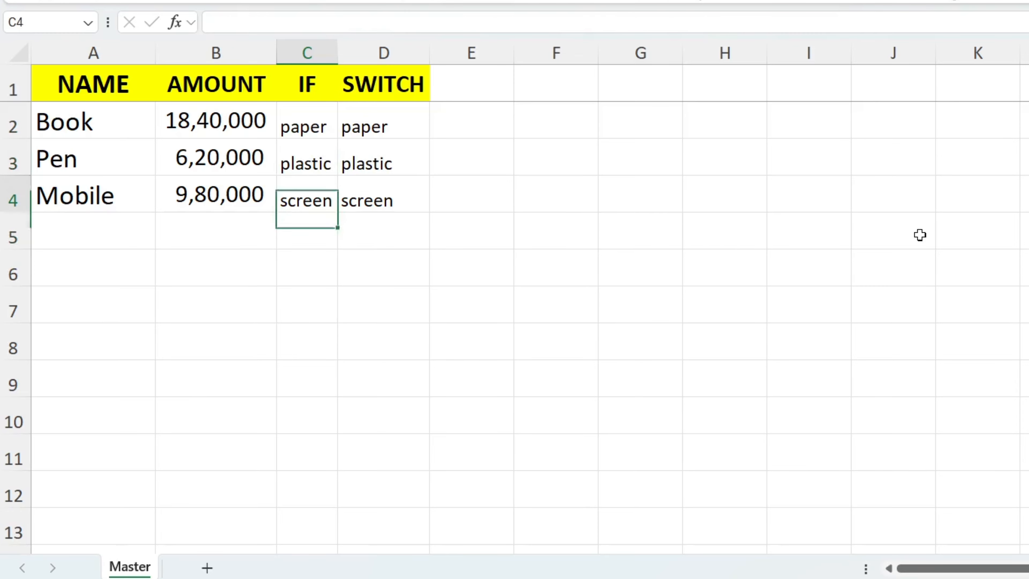
{"action": "key", "text": "Up"}
{"action": "key", "text": "Up"}
{"action": "key", "text": "Up"}
{"action": "key", "text": "Down"}
{"action": "key", "text": "Right"}
{"action": "key", "text": "Left"}
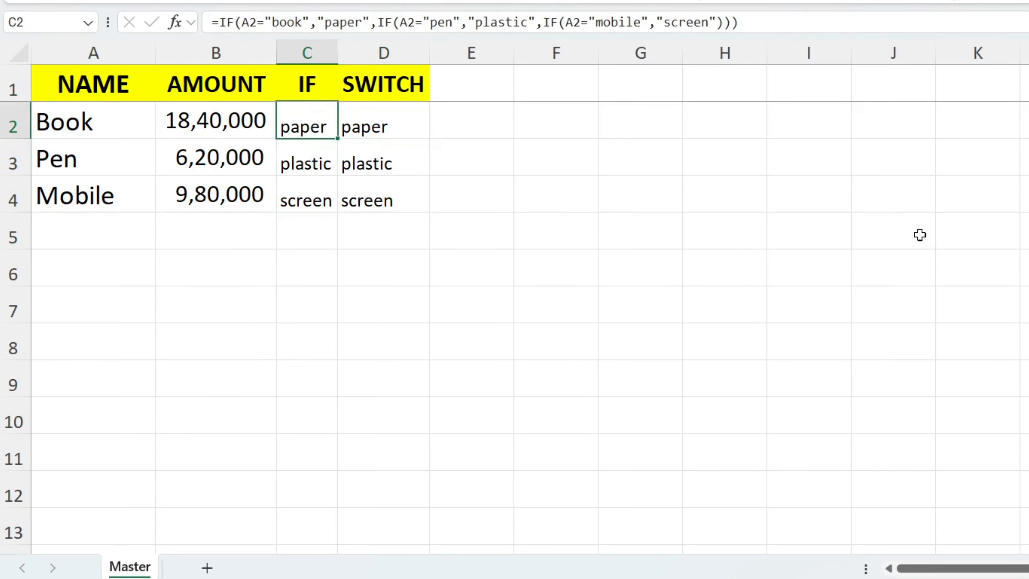
- Compare the nested IF formula in C2 with the SWITCH formula in D2, leaving both unedited
{"action": "key", "text": "Right"}
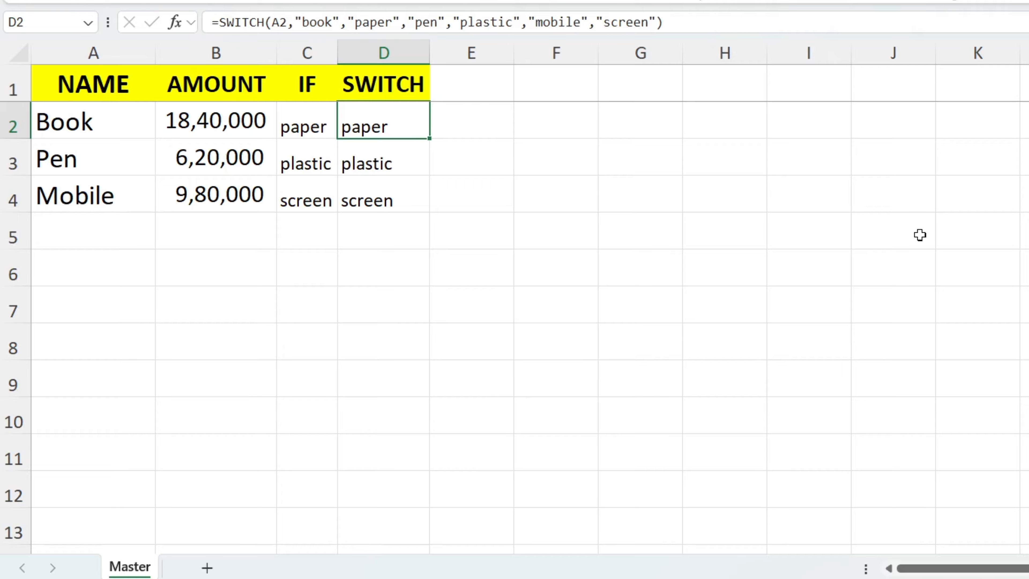
{"action": "key", "text": "Left"}
{"action": "key", "text": "Left"}
{"action": "key", "text": "Left"}
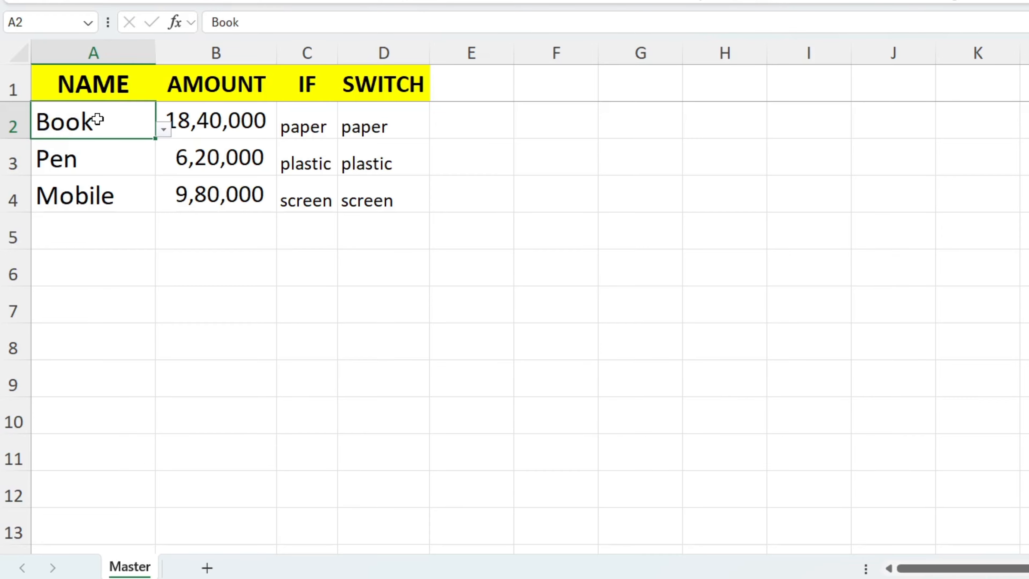
{"action": "left_click", "coordinate": [314, 129]}
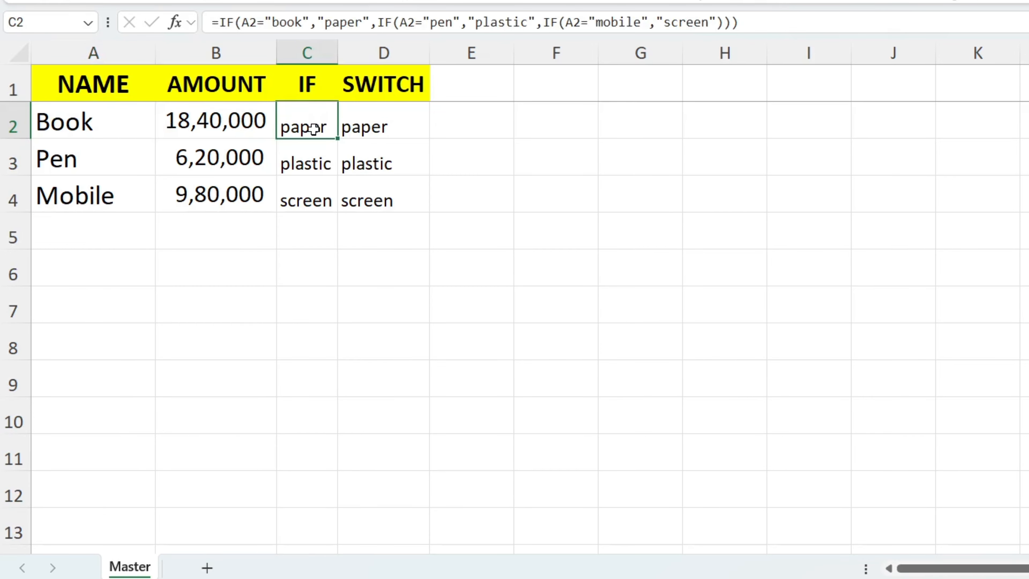
{"action": "key", "text": "F2"}
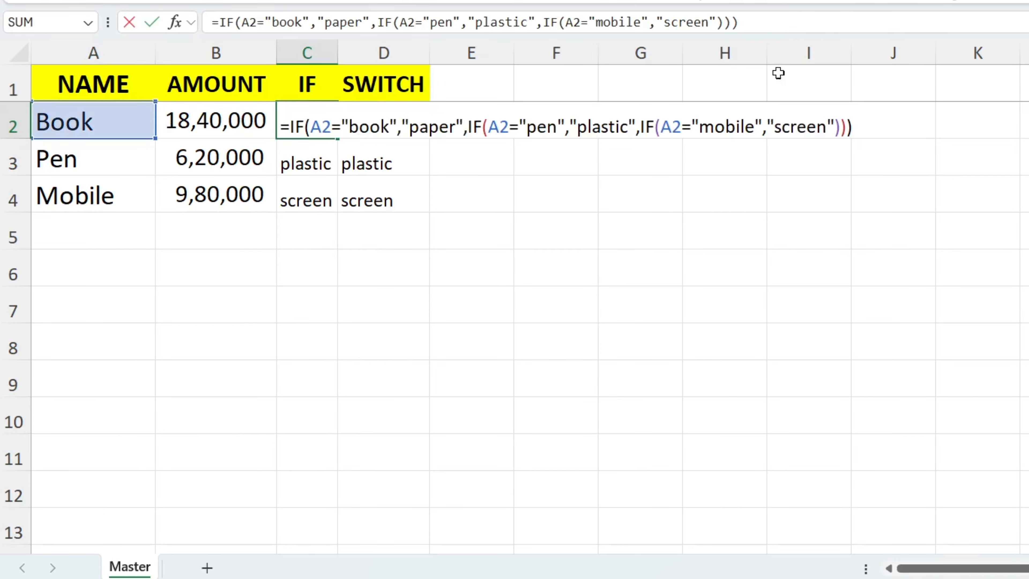
{"action": "key", "text": "Escape"}
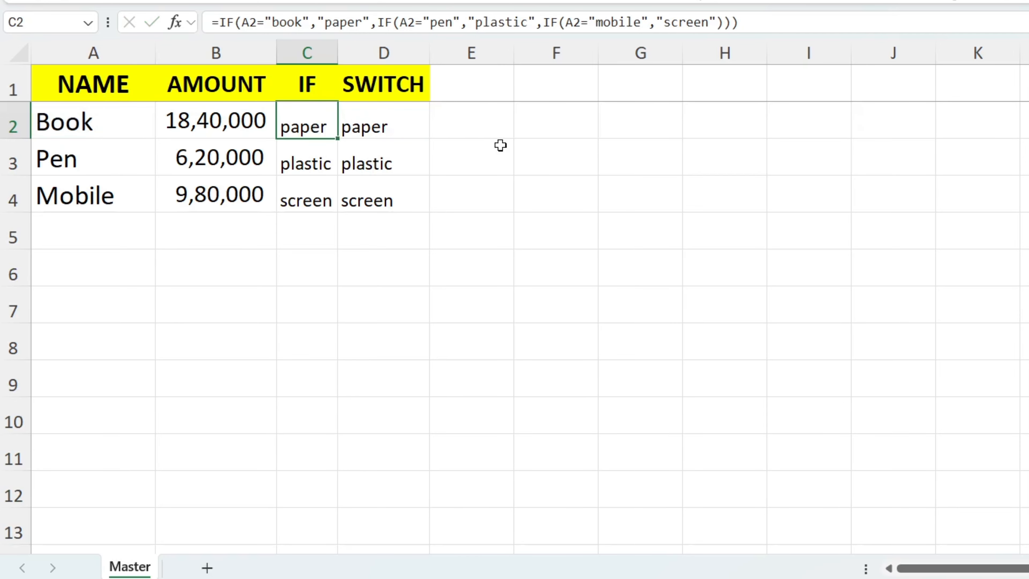
{"action": "key", "text": "Right"}
{"action": "key", "text": "F2"}
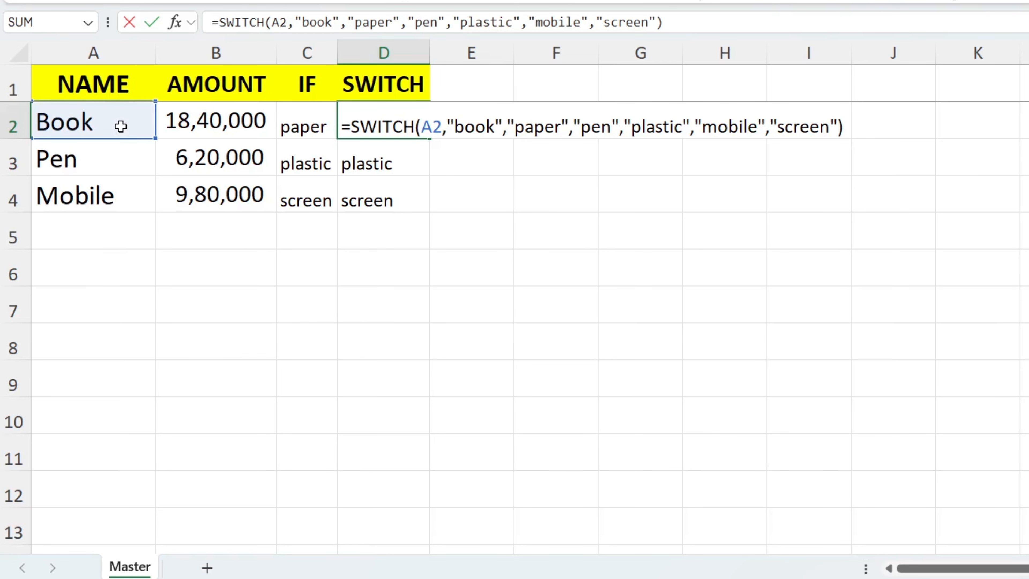
{"action": "key", "text": "Escape"}
{"action": "left_click", "coordinate": [326, 127]}
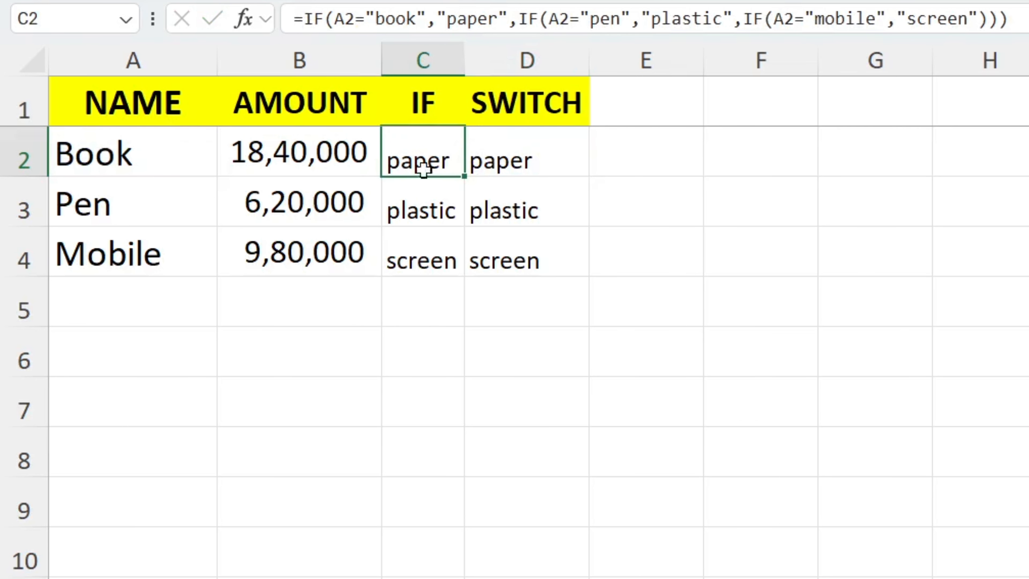